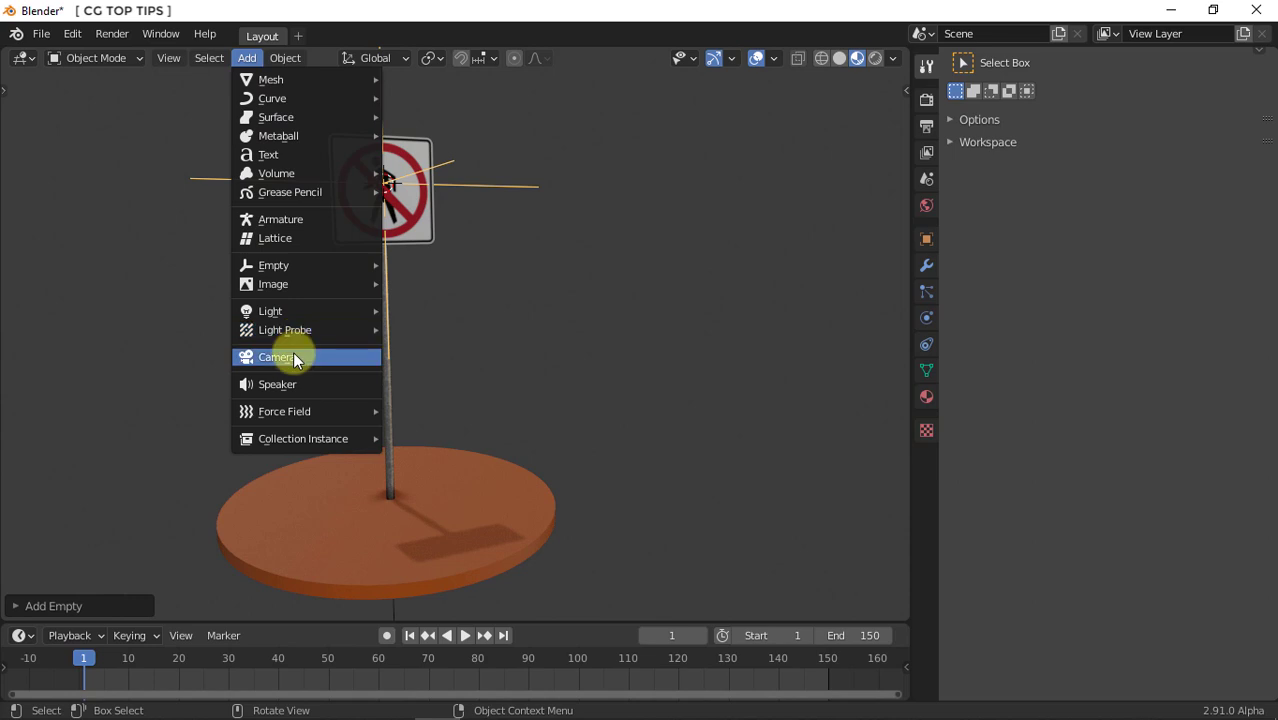
# - Add a camera, lock it to the view, and frame the whole street sign inside the camera border
pyautogui.click(293, 351)
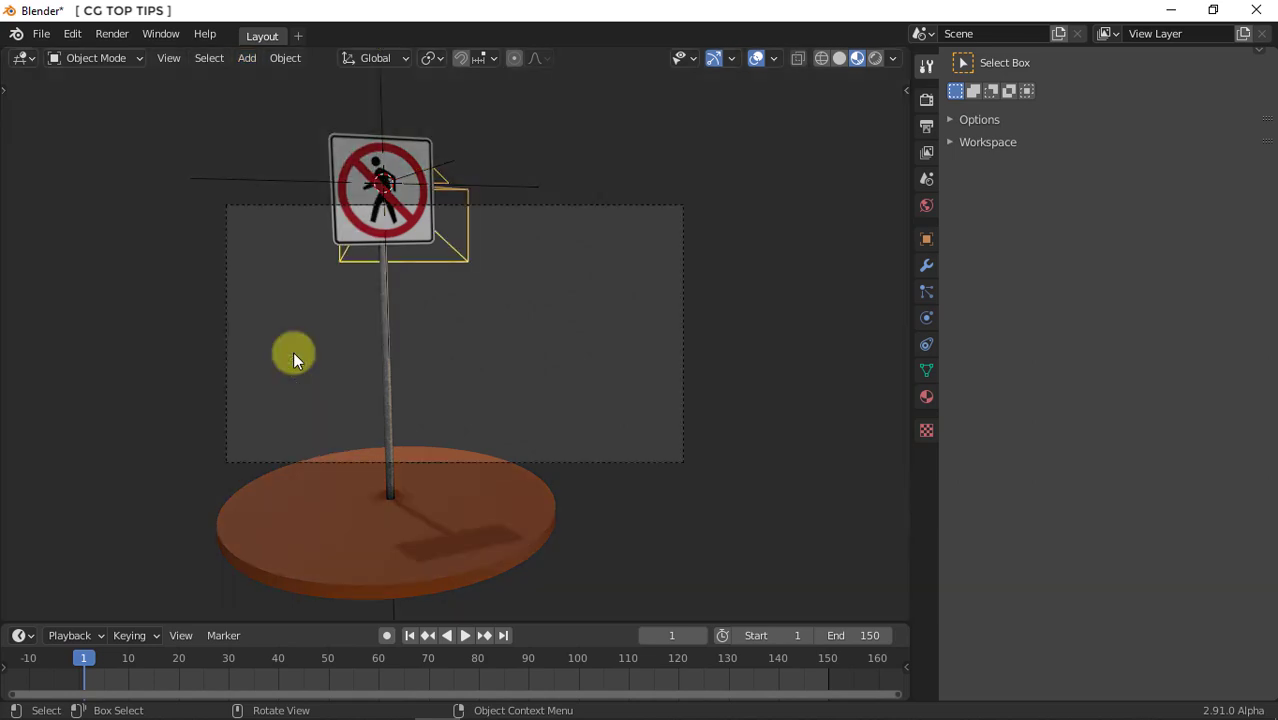
pyautogui.click(900, 87)
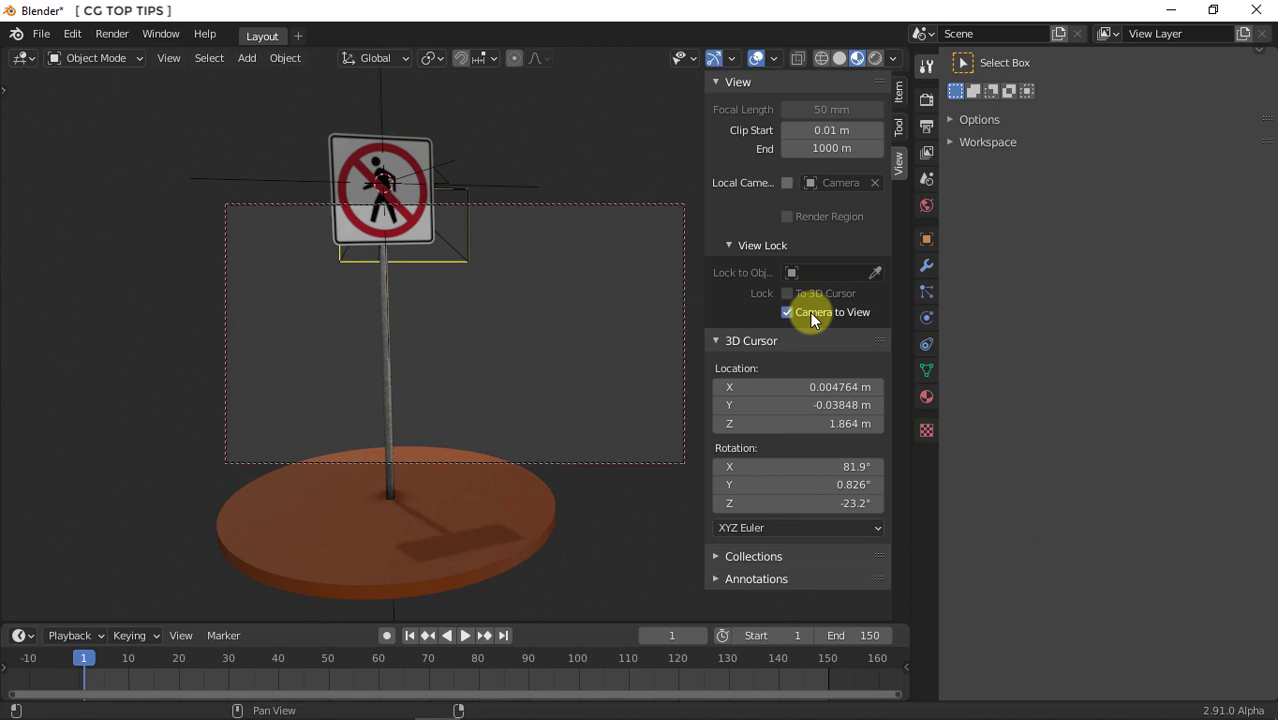
pyautogui.scroll(-5, 454, 354)
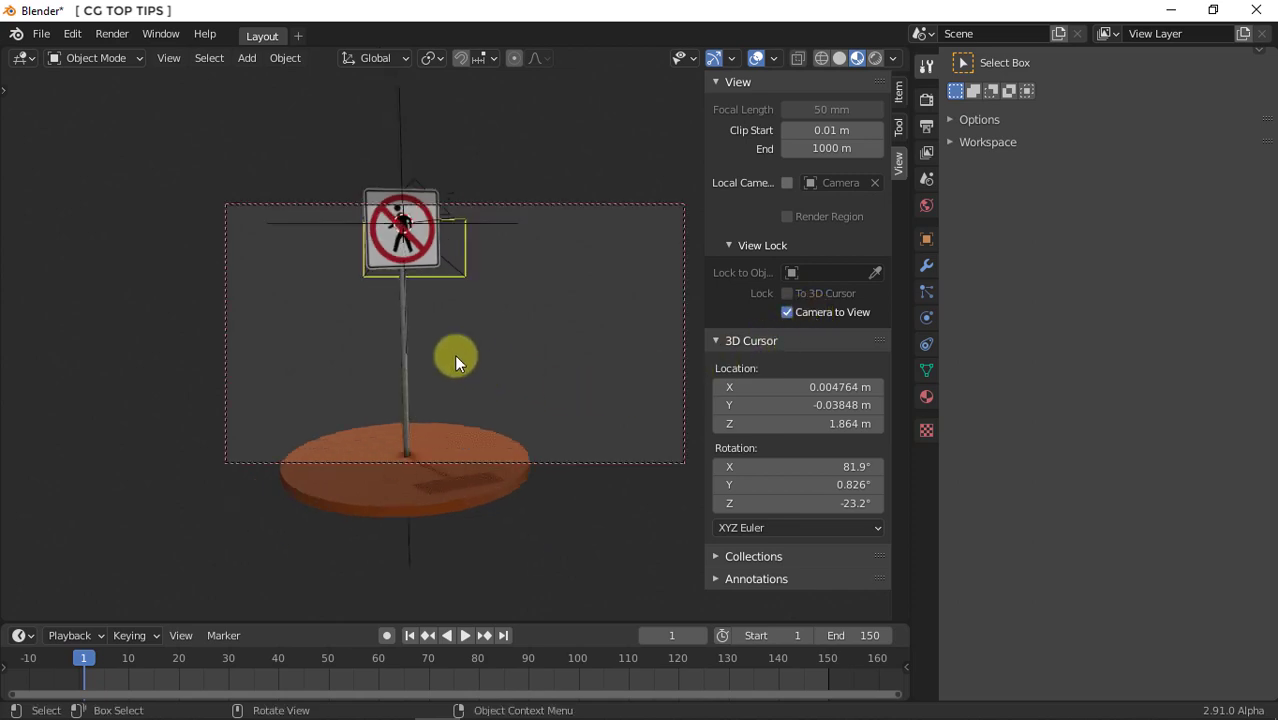
# - Insert a Location & Rotation keyframe for the new camera at frame 1
pyautogui.click(615, 205)
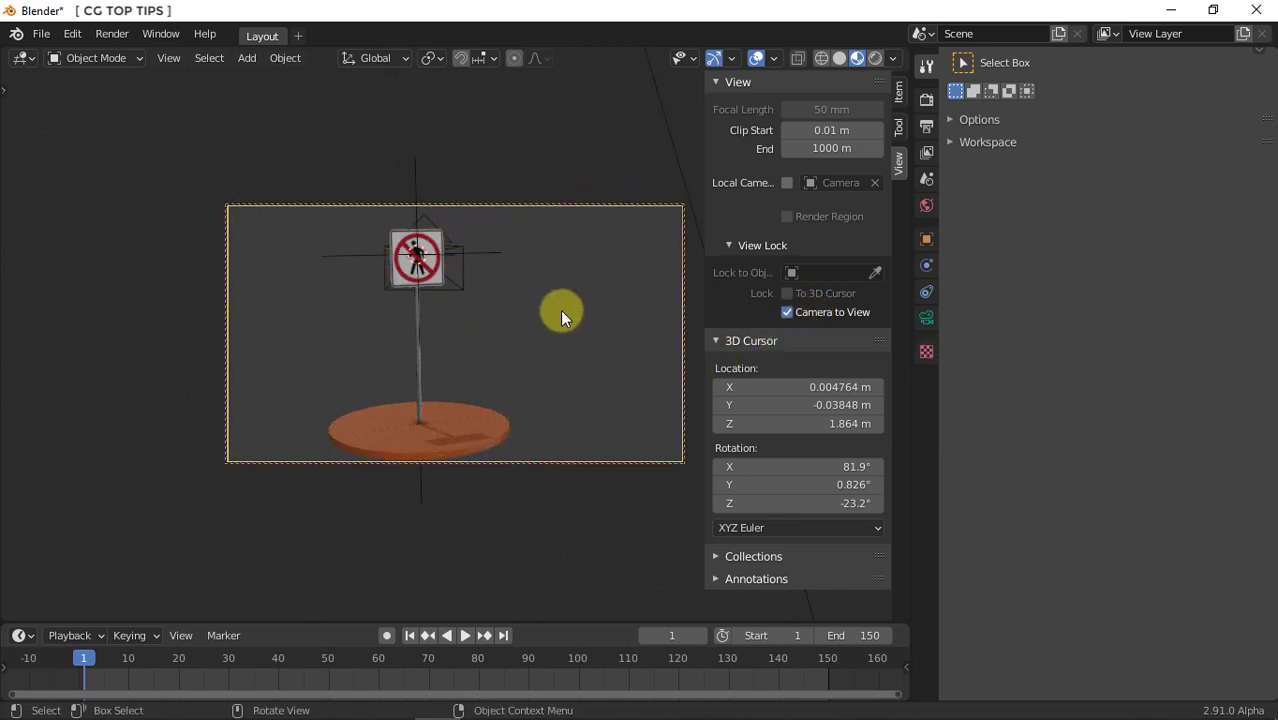
pyautogui.press('i')
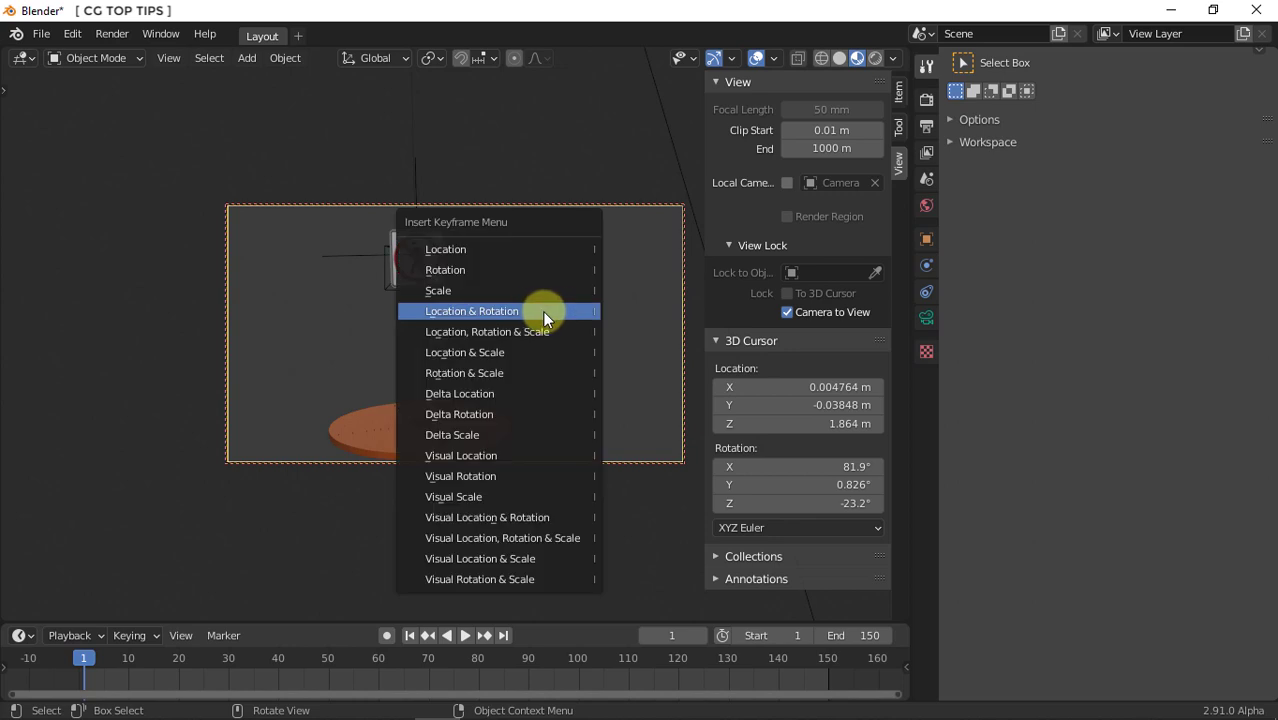
pyautogui.click(544, 318)
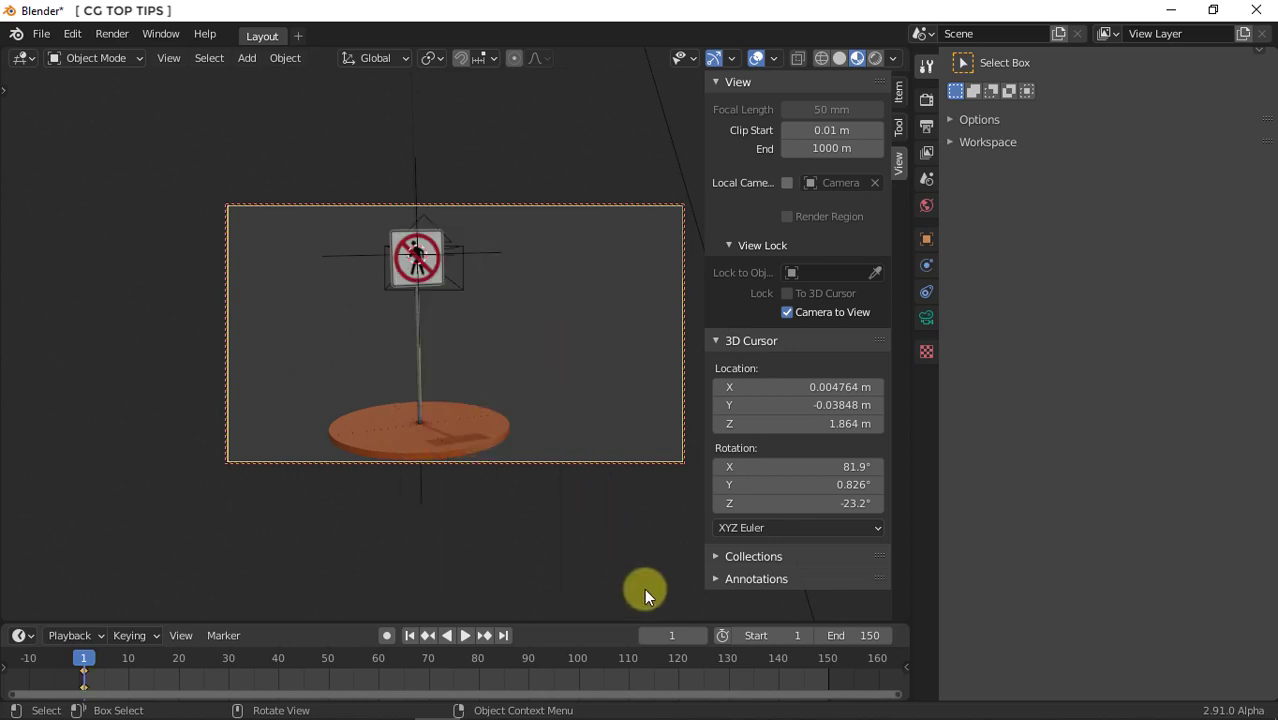
# - At frame 120, use Walk Navigation to bring the camera close to the sign at an angle, and keyframe the new camera pose
pyautogui.click(679, 667)
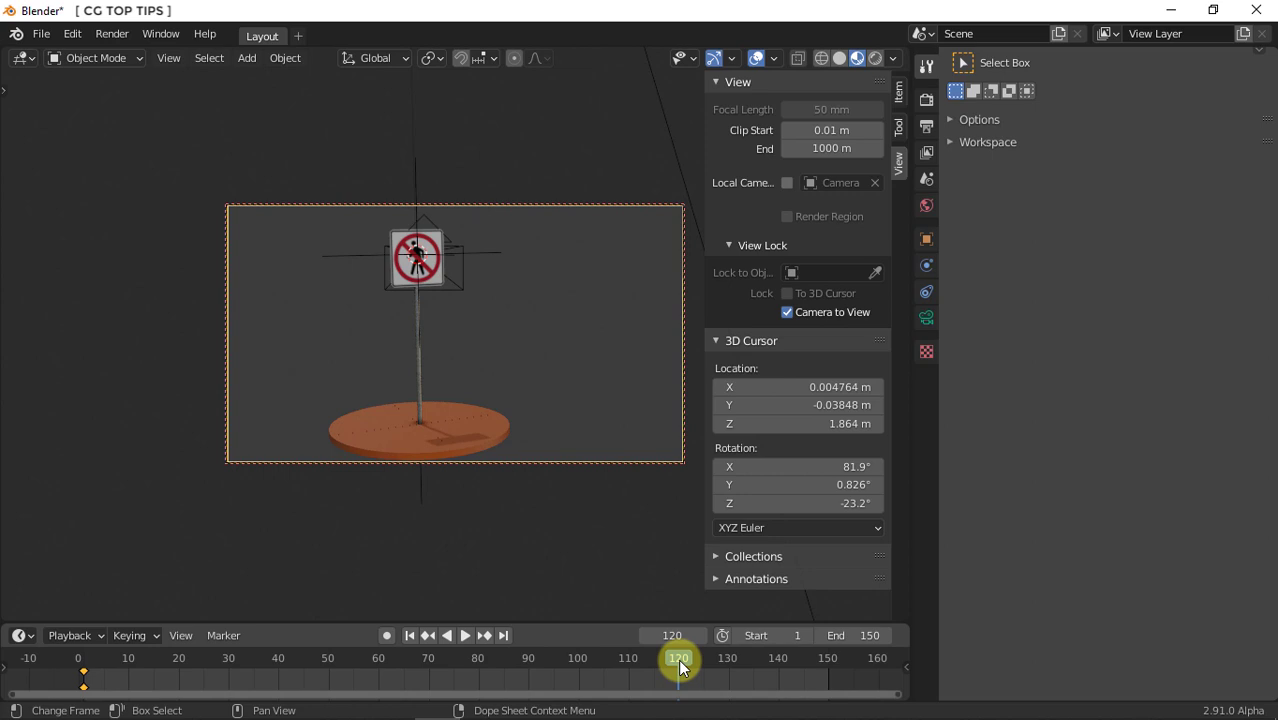
pyautogui.hotkey('shift', '`')
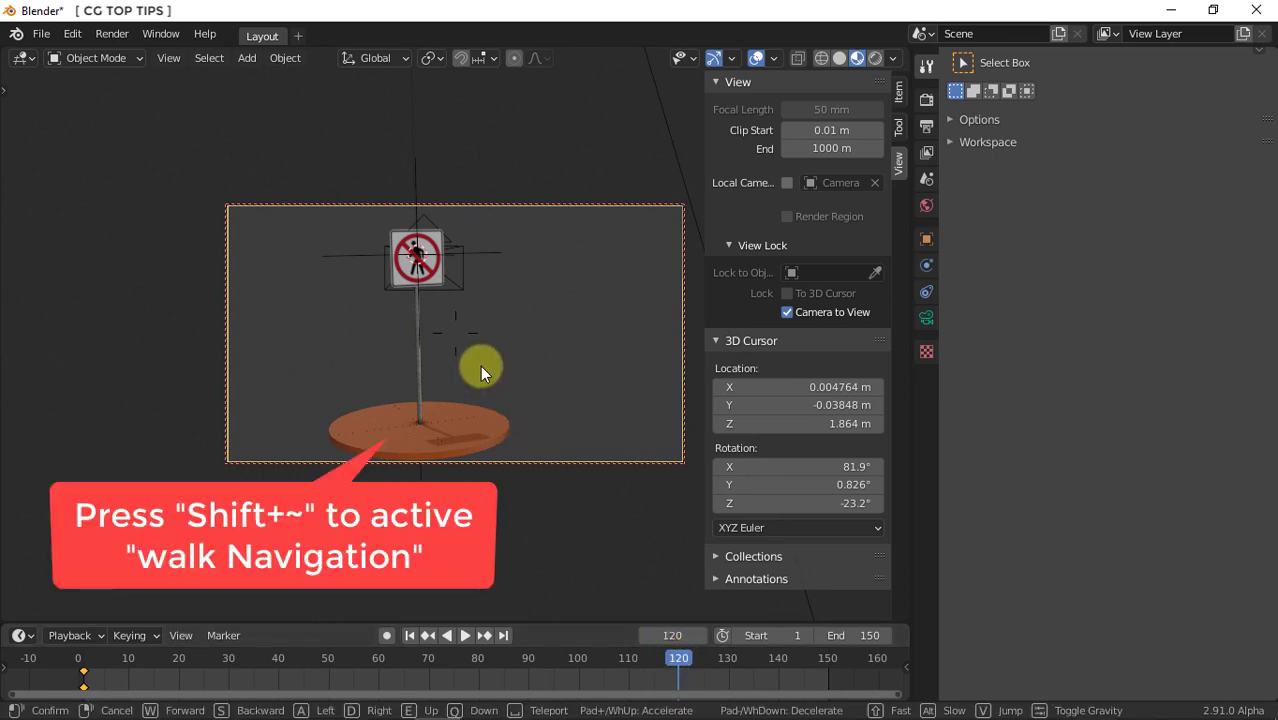
pyautogui.press('w')
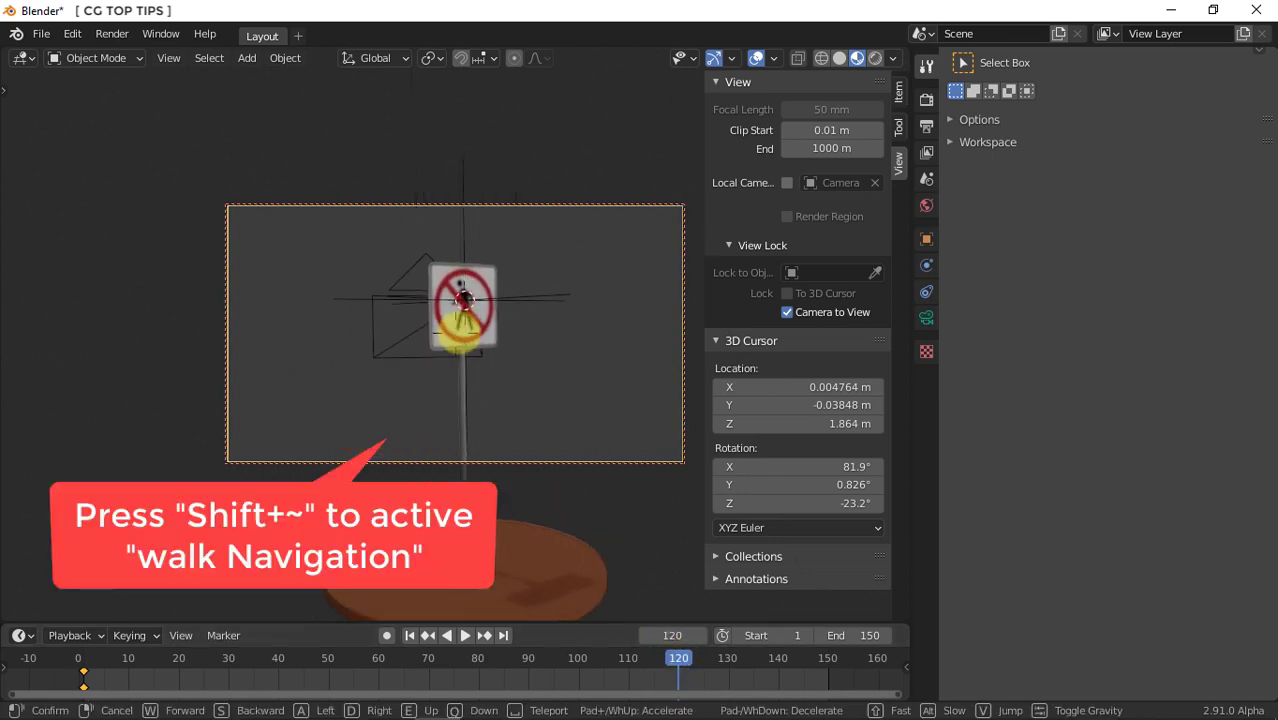
pyautogui.press('a')
pyautogui.press('d')
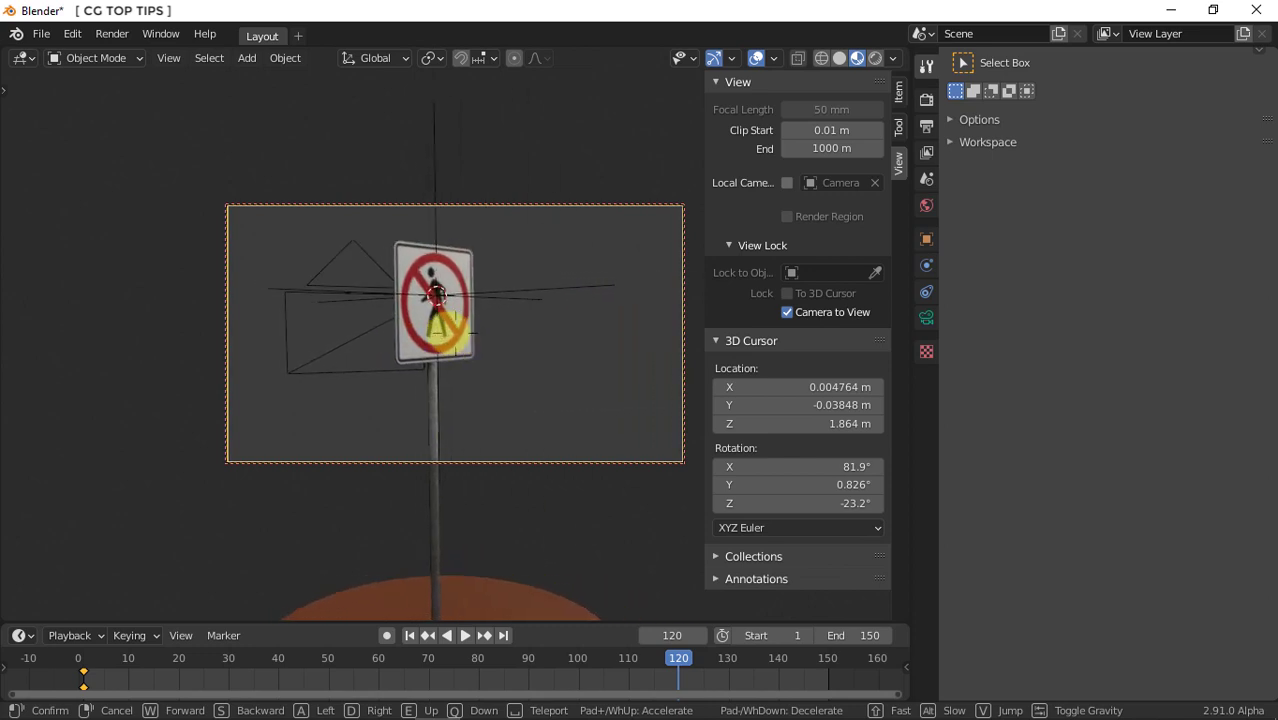
pyautogui.click(455, 340)
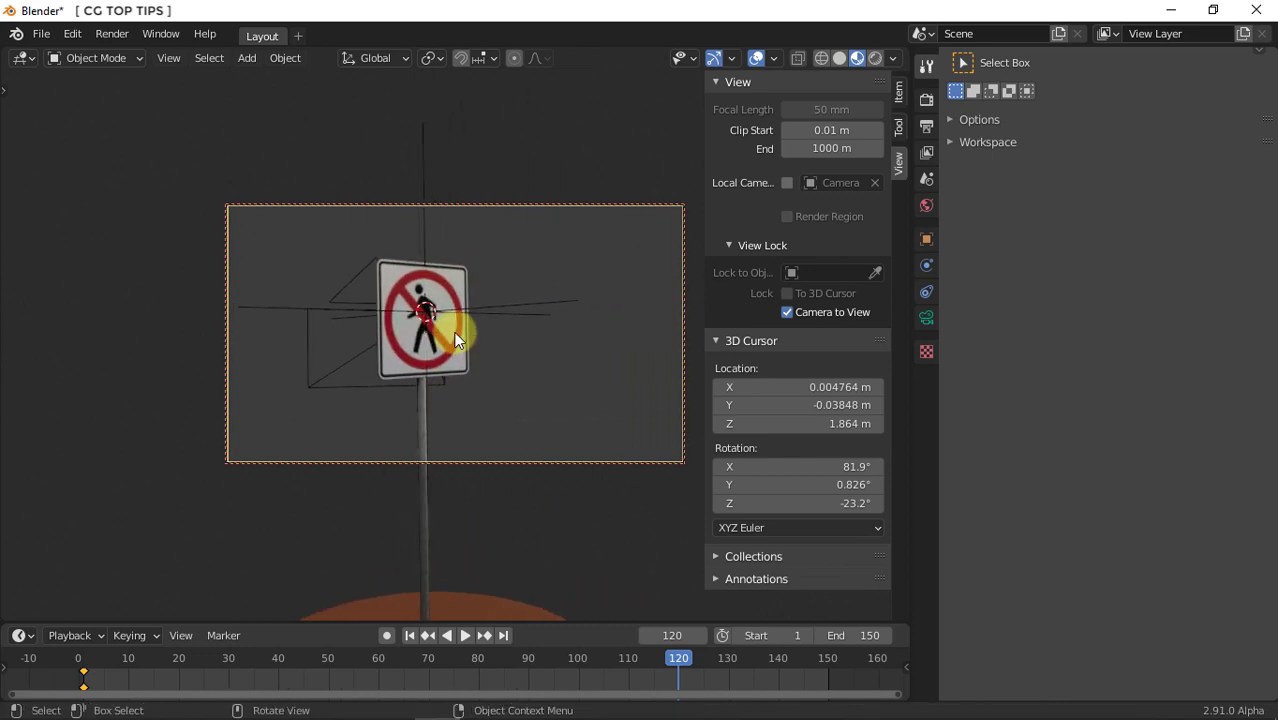
pyautogui.press('i')
pyautogui.click(454, 331)
# - Preview the camera animation by playing it and scrubbing through the timeline to frame 120
pyautogui.press('space')
pyautogui.click(399, 668)
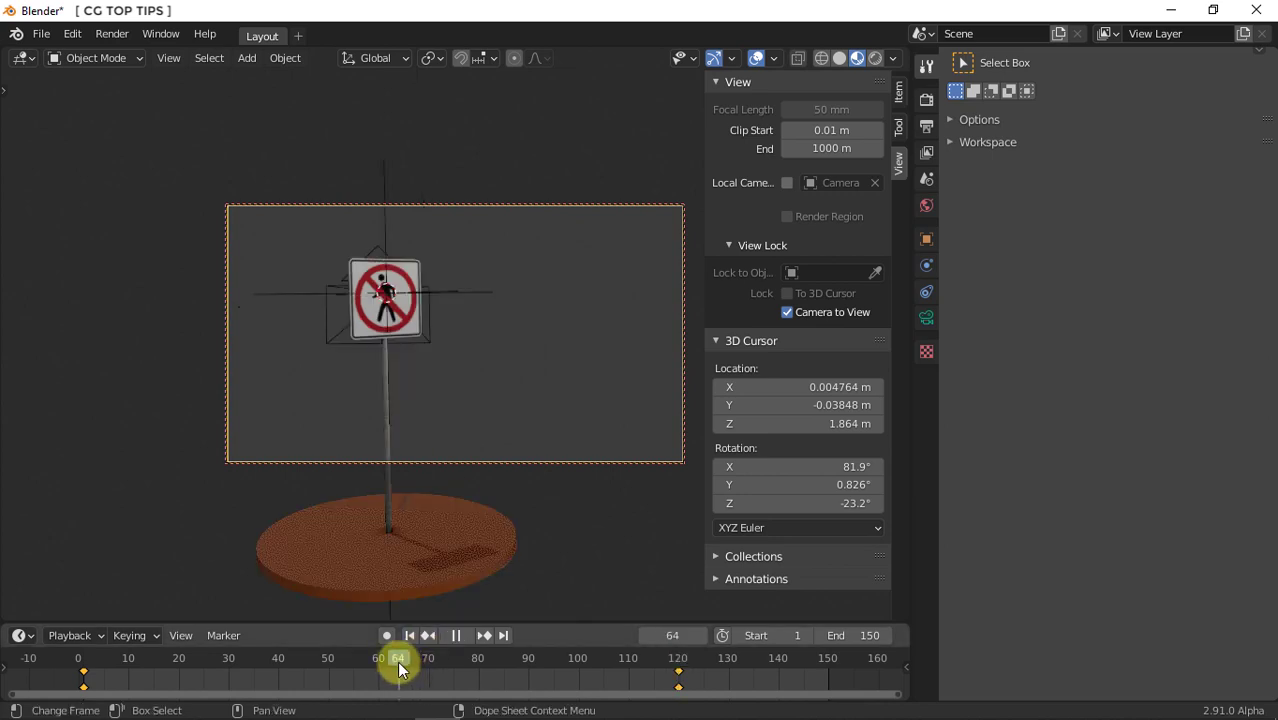
pyautogui.moveTo(397, 668); pyautogui.dragTo(685, 662)
pyautogui.press('space')
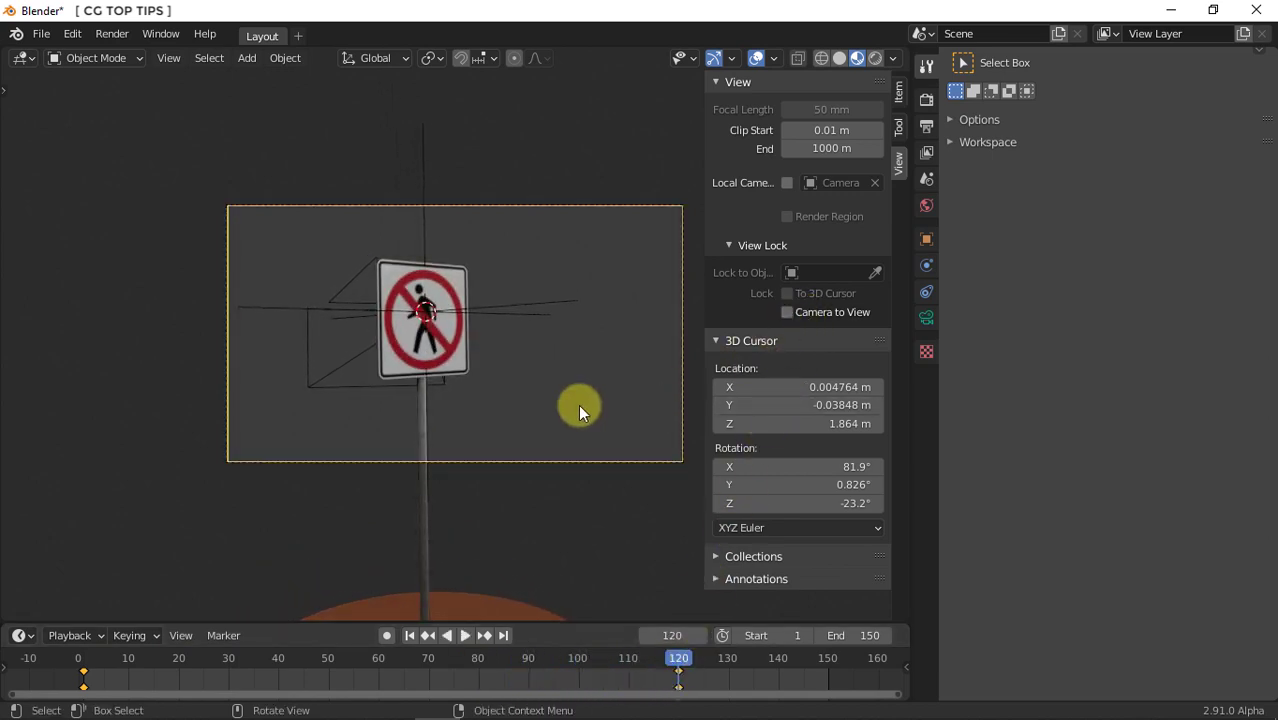
# - Hide the sidebar and select the animated camera, the empty at the sign, and the light together
pyautogui.press('n')
pyautogui.moveTo(580, 410); pyautogui.dragTo(643, 430, button='middle')
pyautogui.scroll(-3, 643, 432)
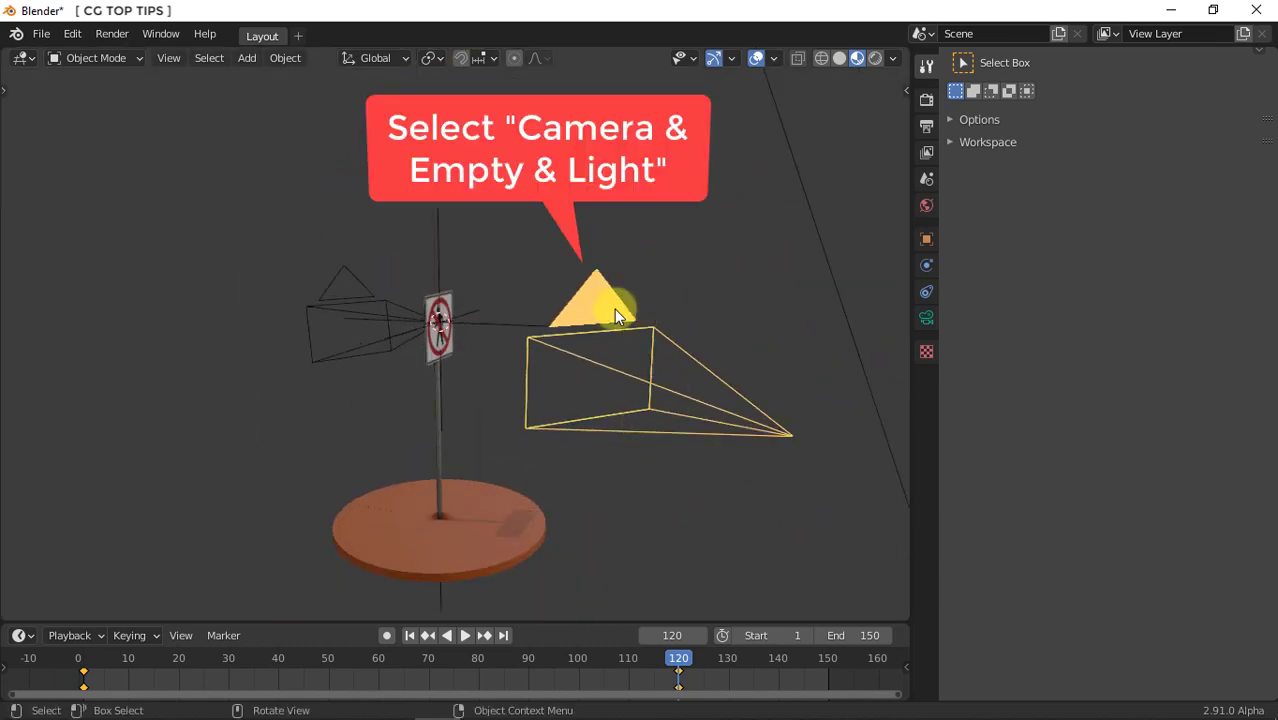
pyautogui.scroll(-5, 614, 309)
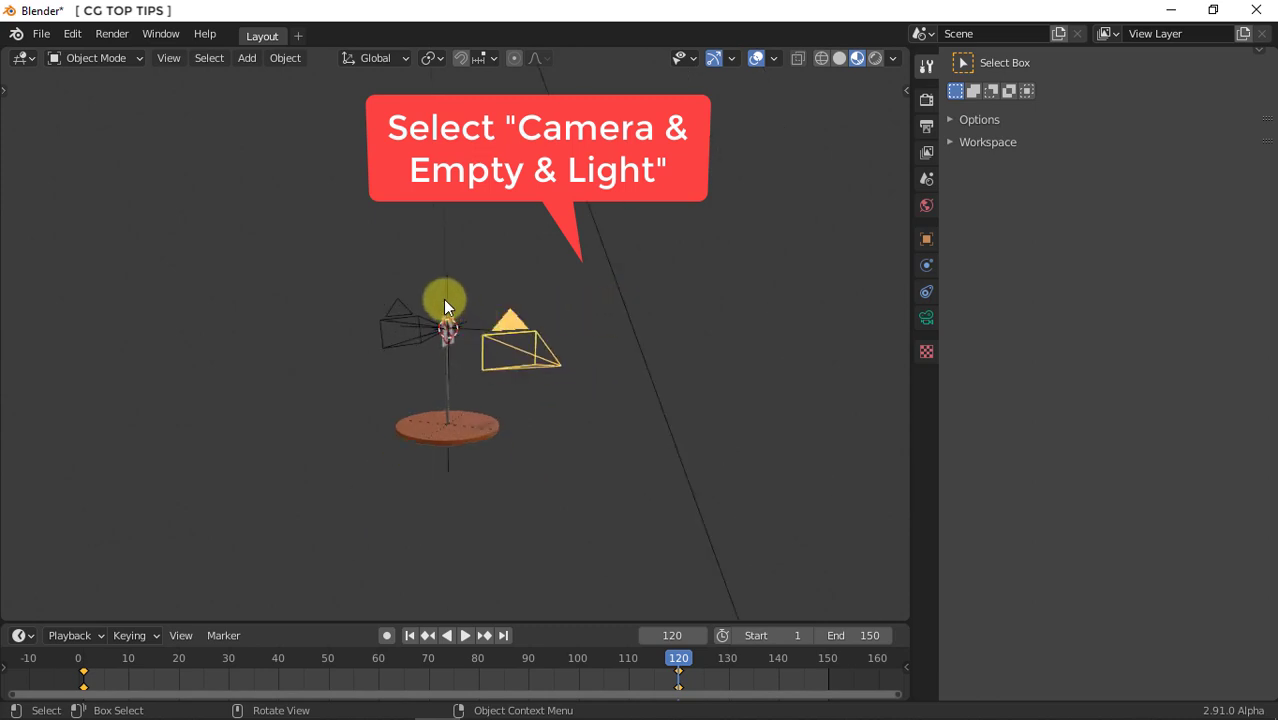
pyautogui.scroll(5, 443, 299)
pyautogui.keyDown('shift'); pyautogui.click(435, 245); pyautogui.keyUp('shift')
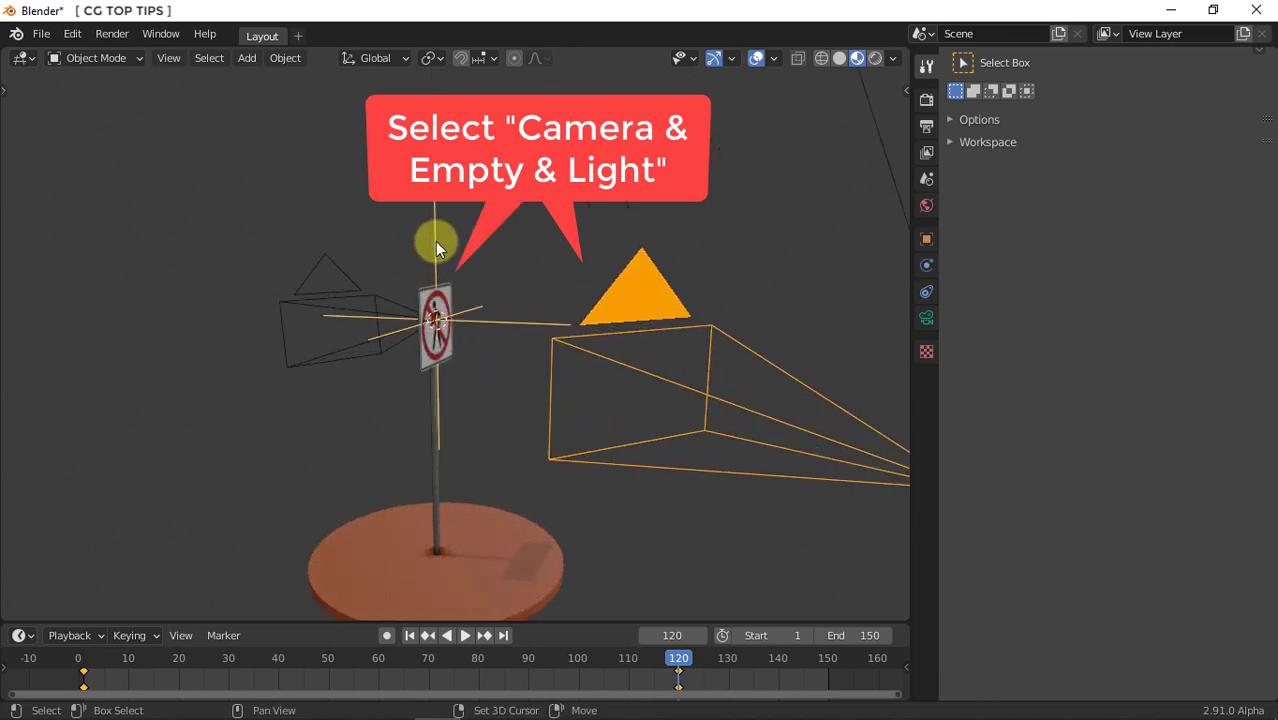
pyautogui.keyDown('shift'); pyautogui.click(873, 120); pyautogui.keyUp('shift')
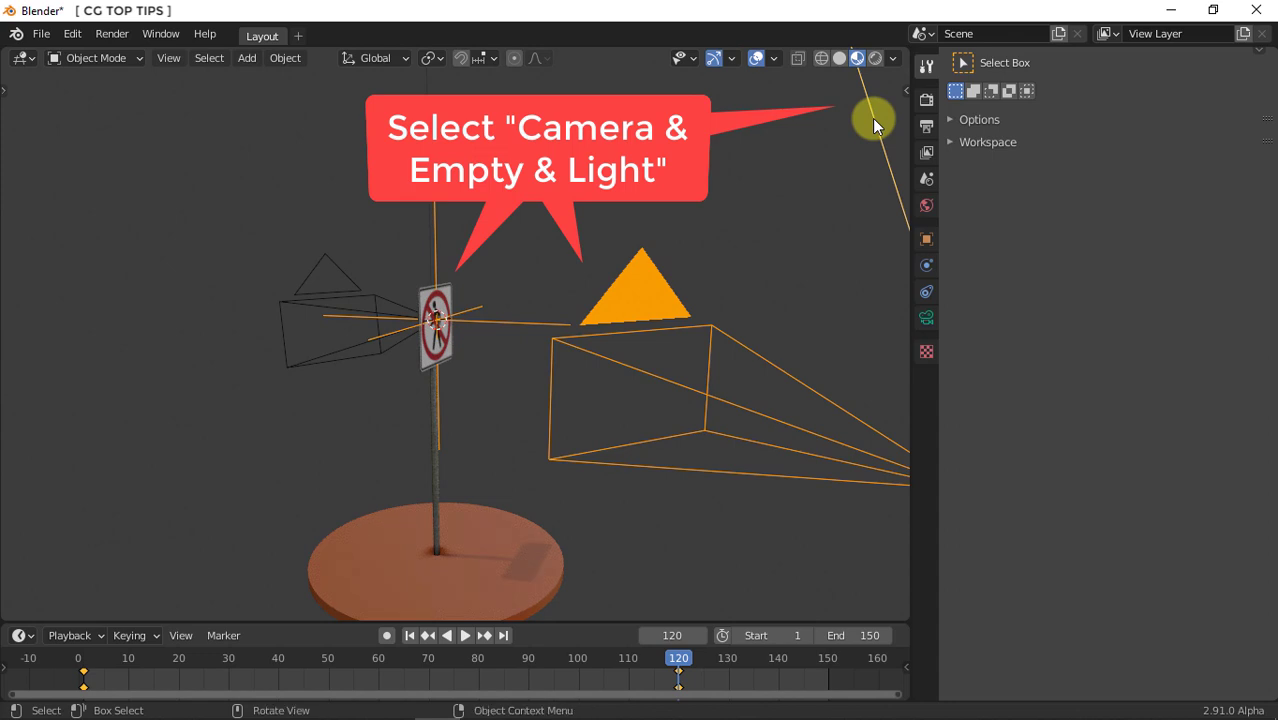
# - Export the selected cameras and objects with animation for Adobe After Effects as Street Sign.jsx in the Desktop's New Folder
pyautogui.click(41, 33)
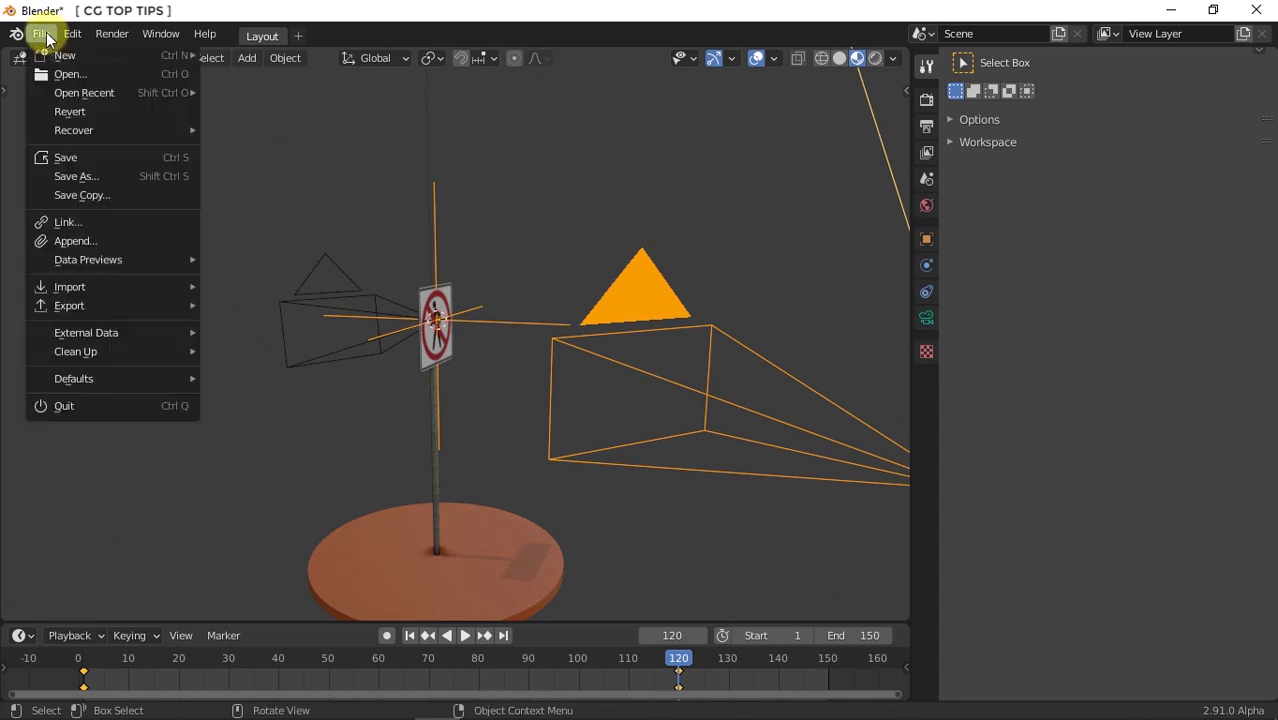
pyautogui.moveTo(87, 305)
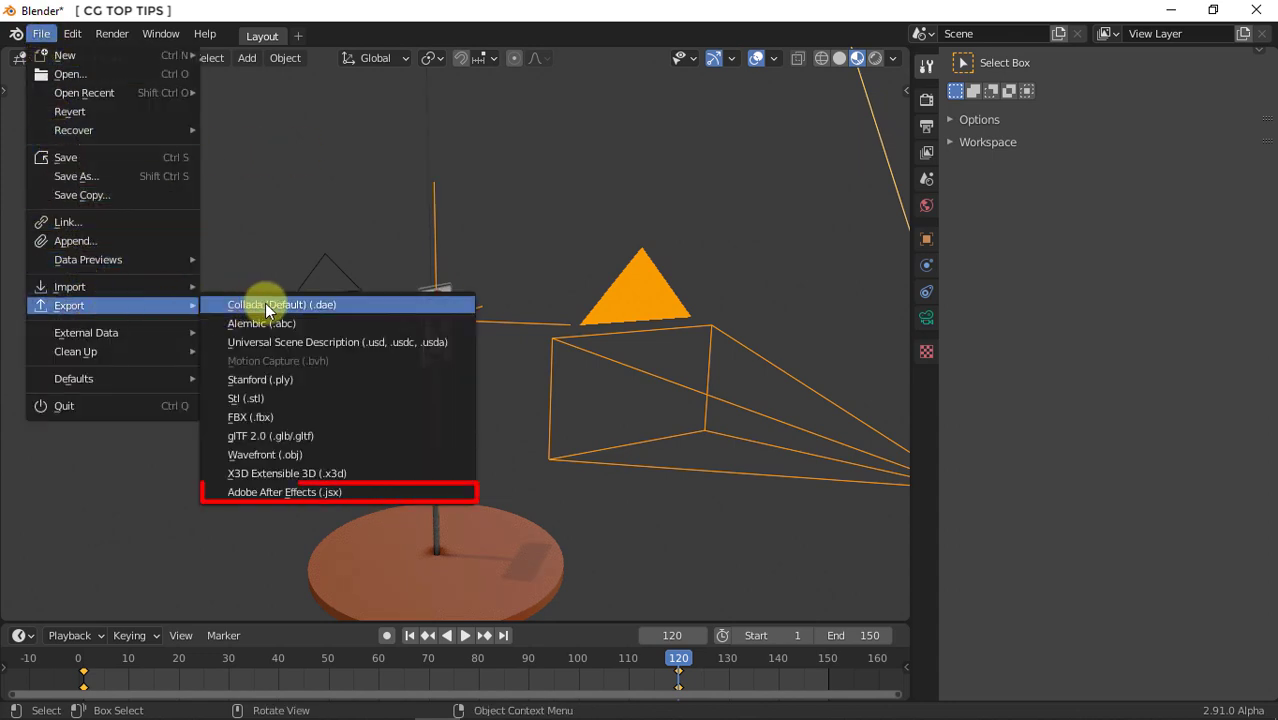
pyautogui.click(283, 492)
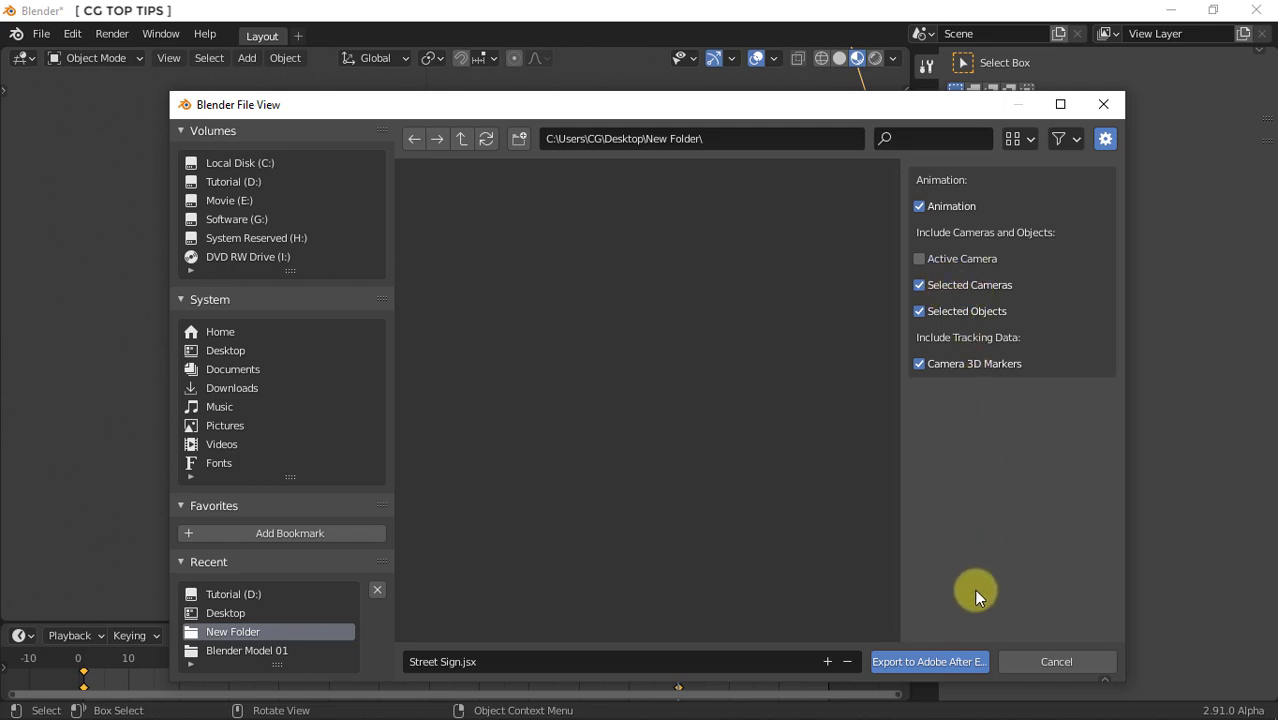
pyautogui.click(929, 662)
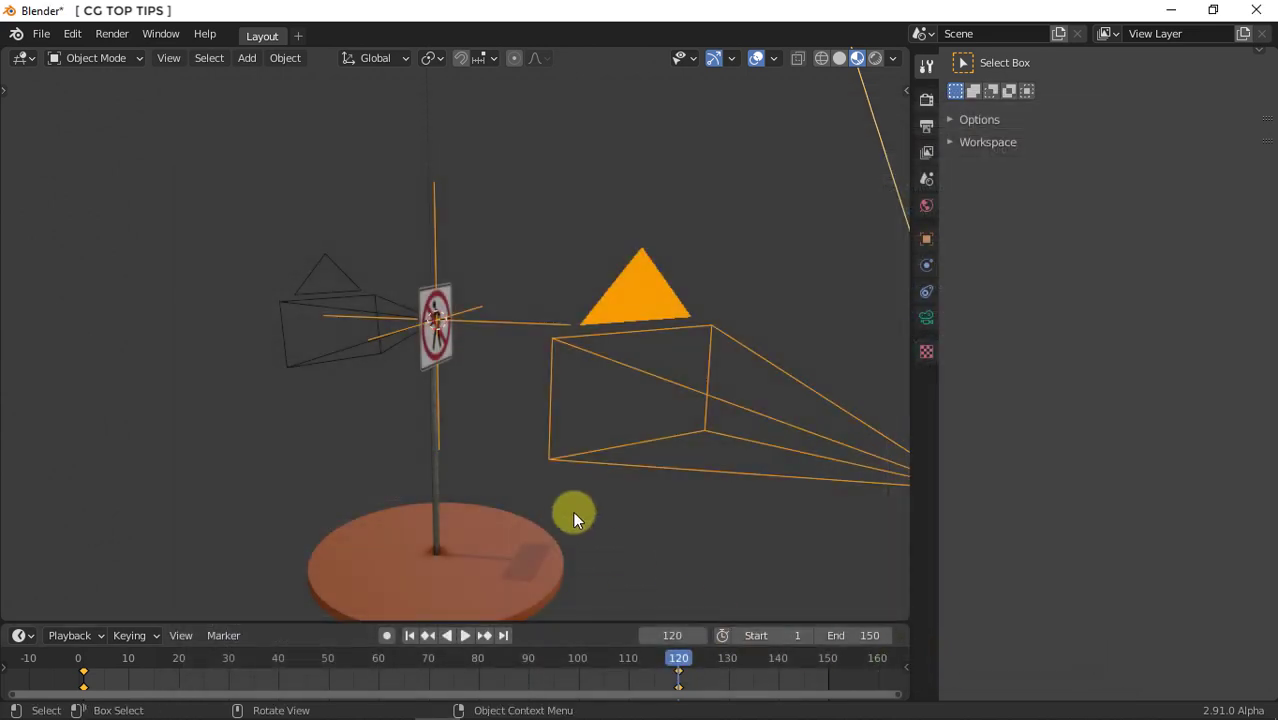
# - Create a viewport render of the animation through the camera with overlays hidden, and close the render window
pyautogui.press('KP_0')
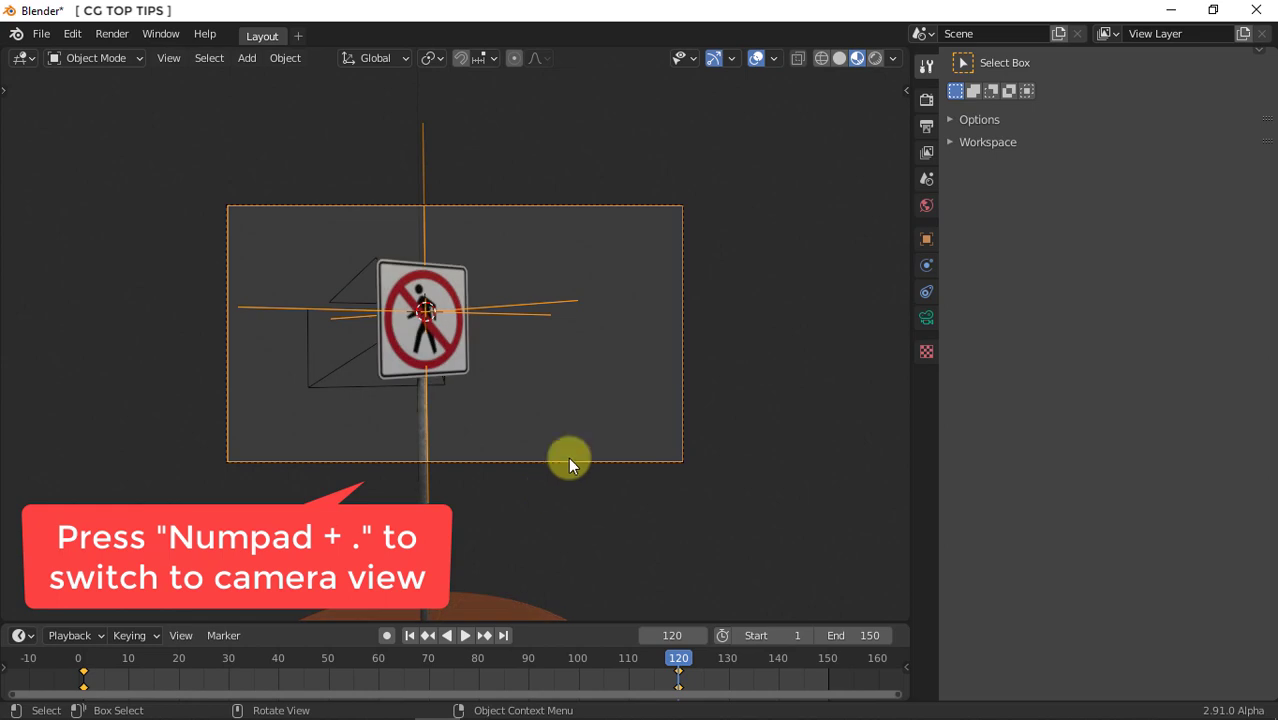
pyautogui.click(756, 58)
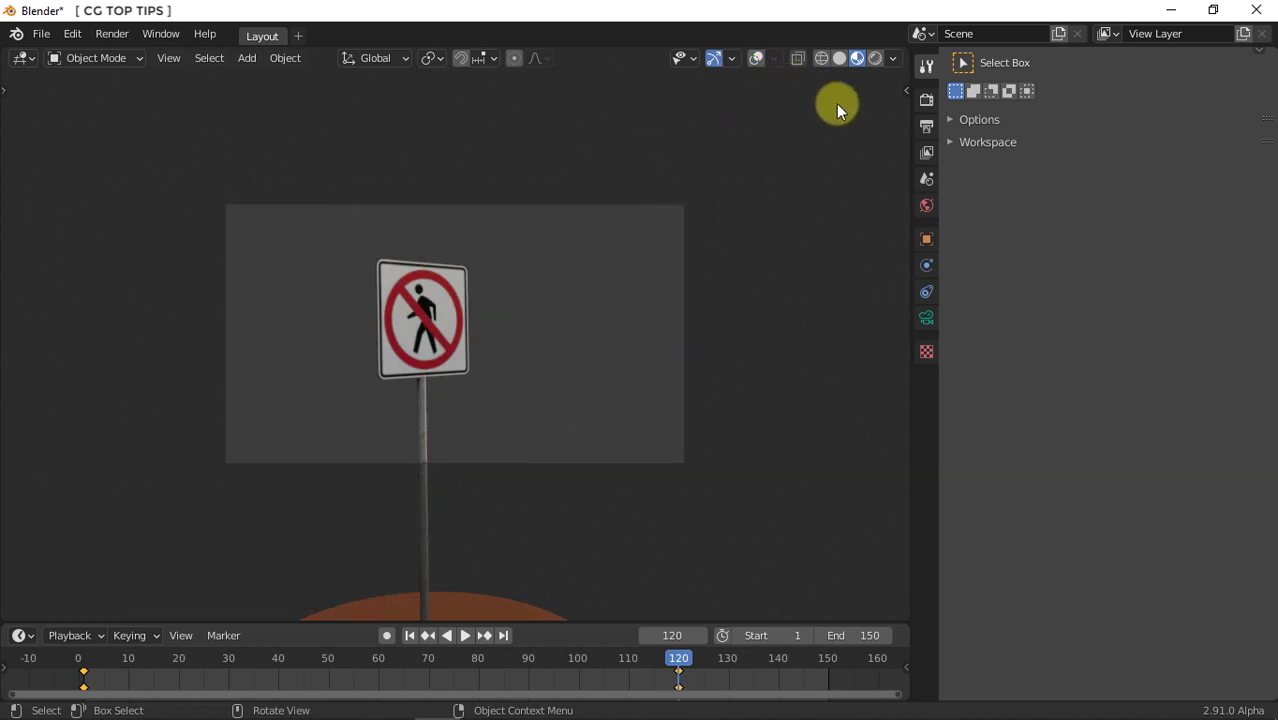
pyautogui.click(926, 125)
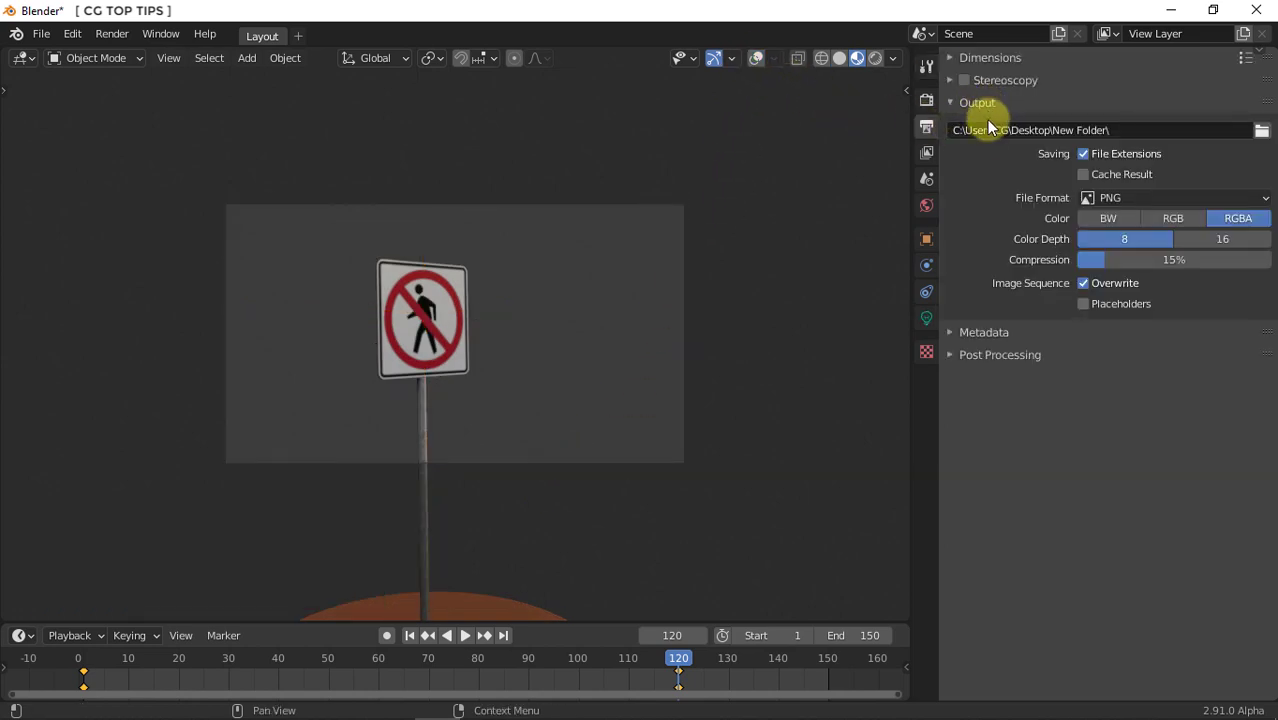
pyautogui.click(166, 60)
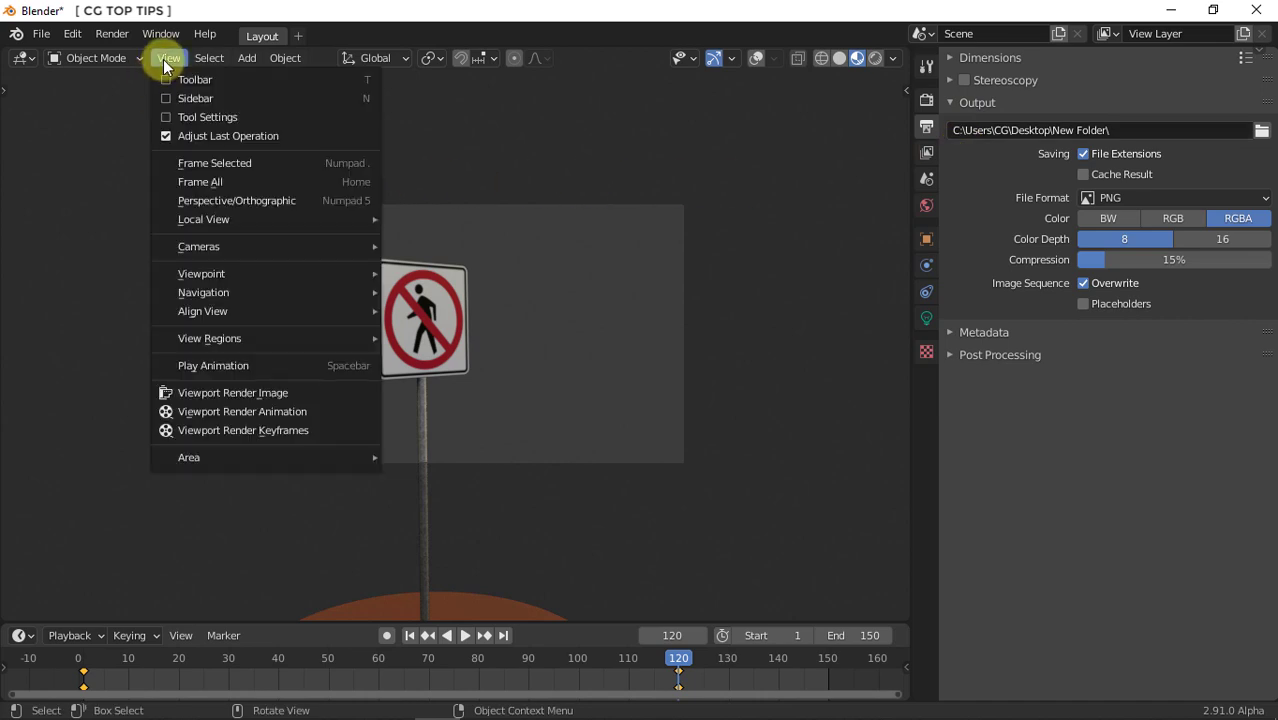
pyautogui.click(210, 412)
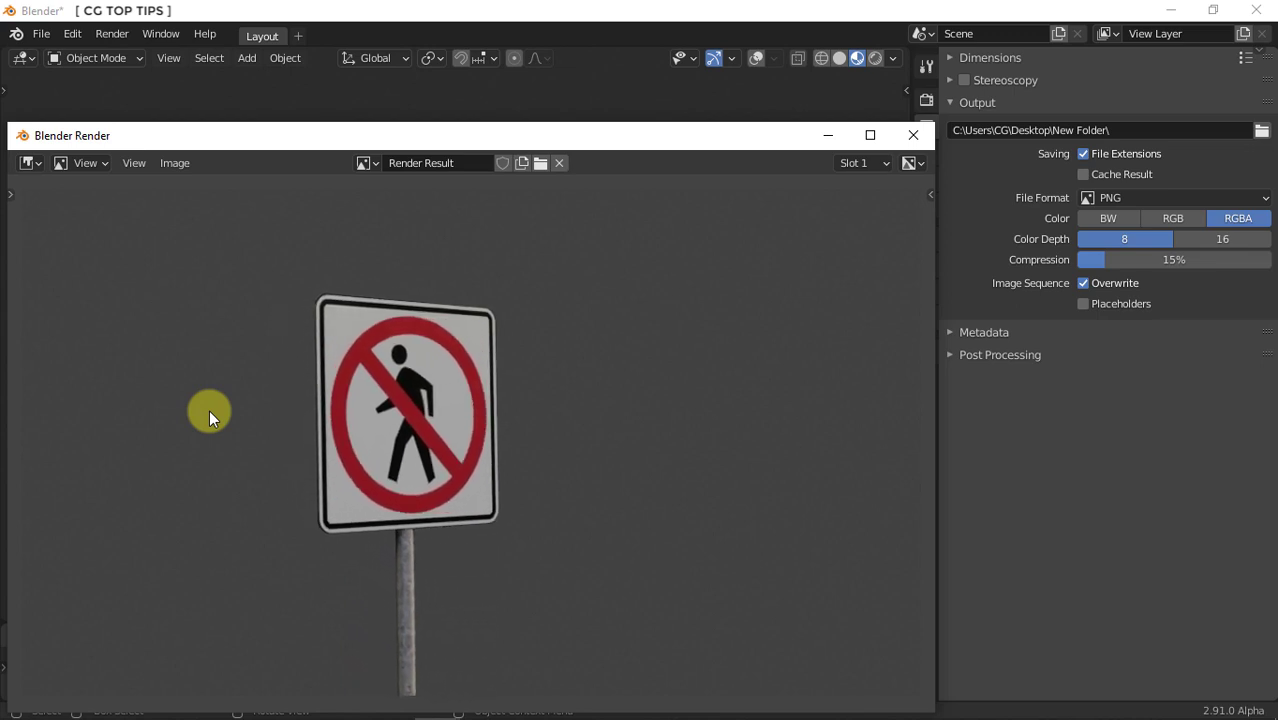
pyautogui.click(915, 135)
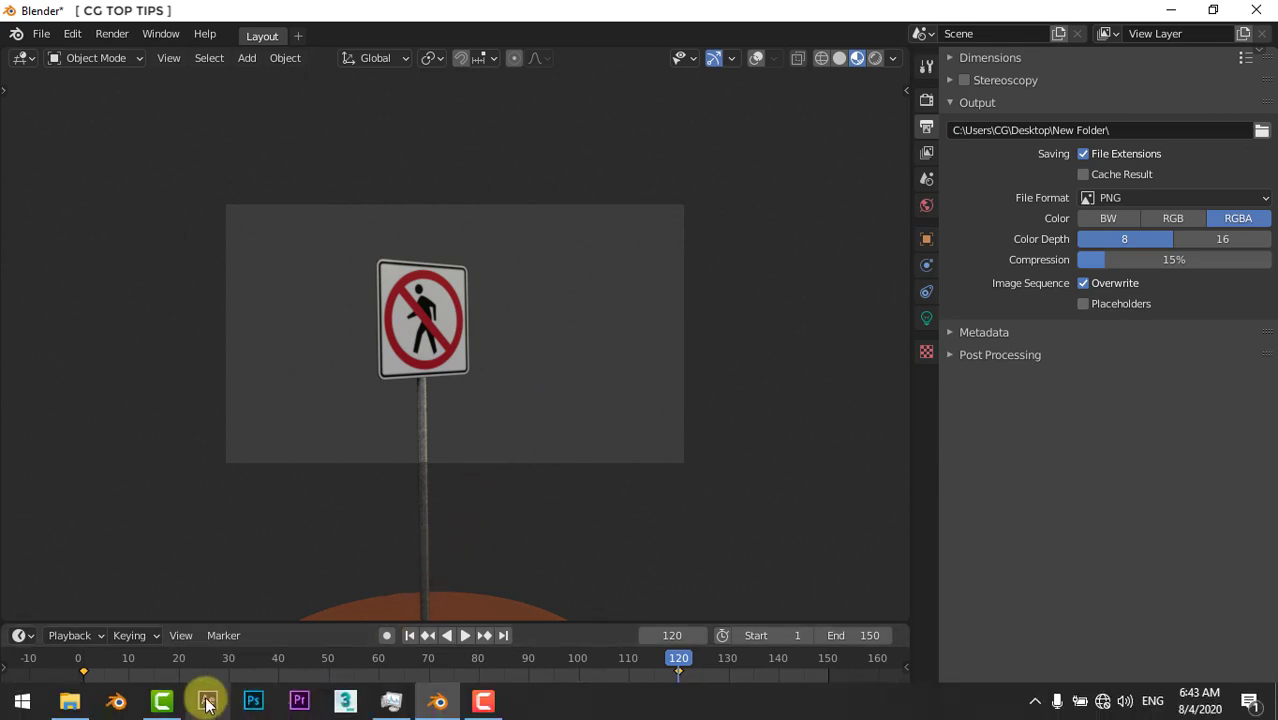
# - Switch to Adobe After Effects and import all PNG frames from the Desktop's New Folder as one PNG Sequence
pyautogui.click(203, 703)
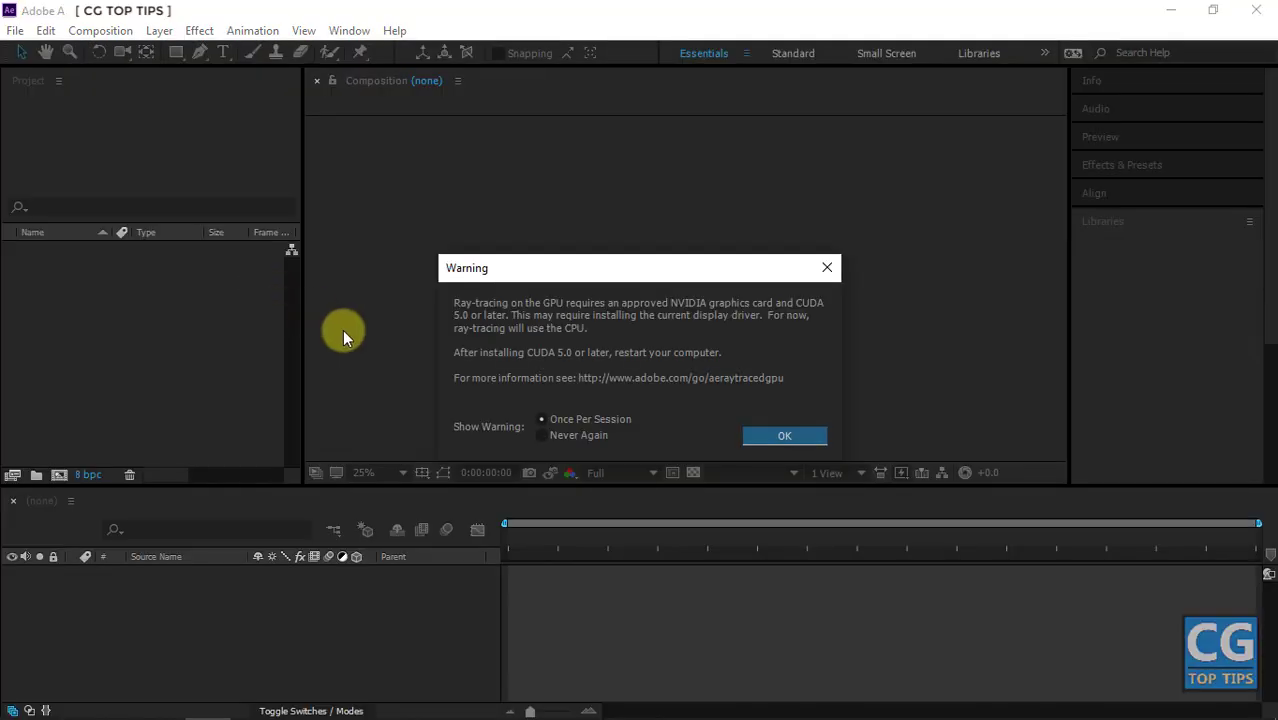
pyautogui.click(752, 437)
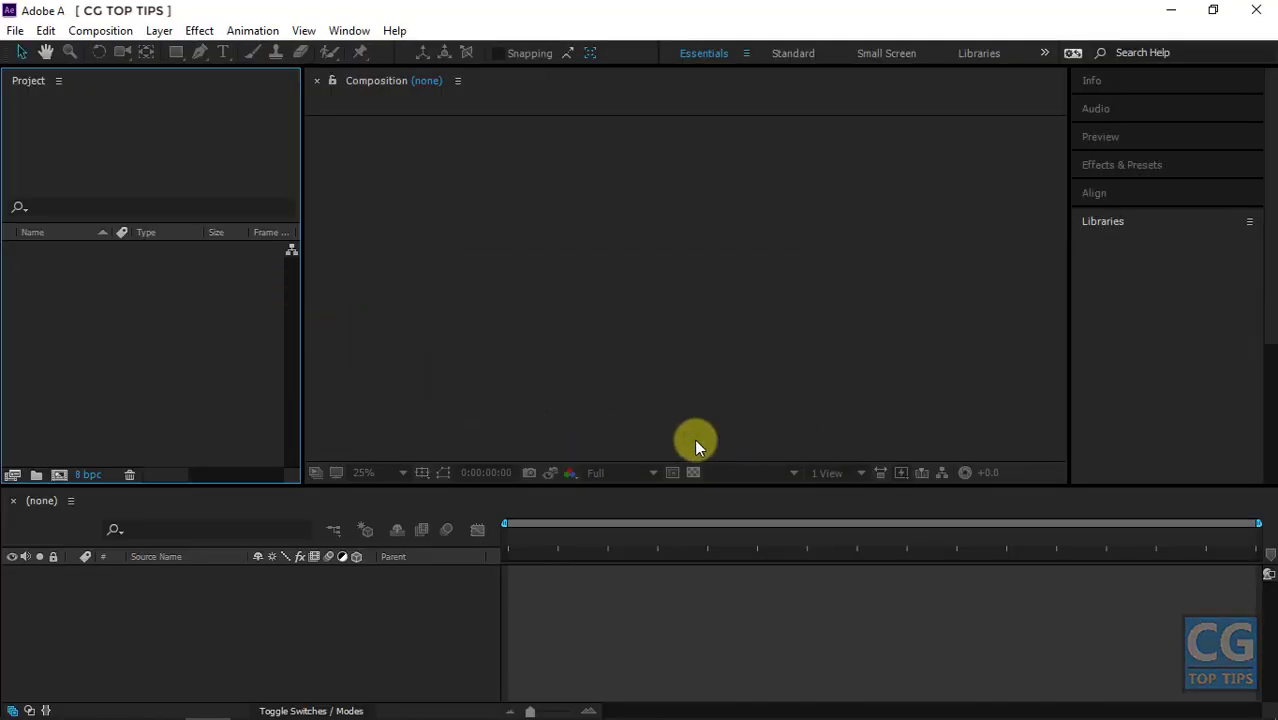
pyautogui.doubleClick(190, 308)
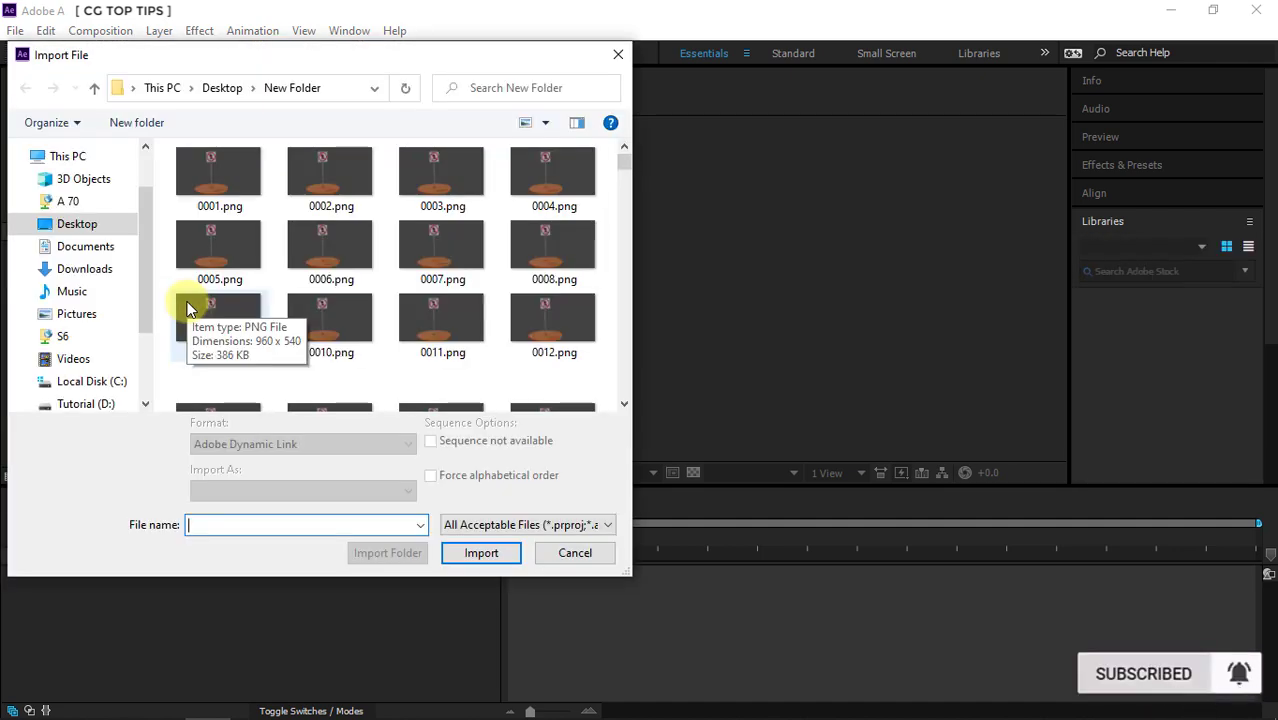
pyautogui.click(209, 184)
pyautogui.hotkey('ctrl', 'a')
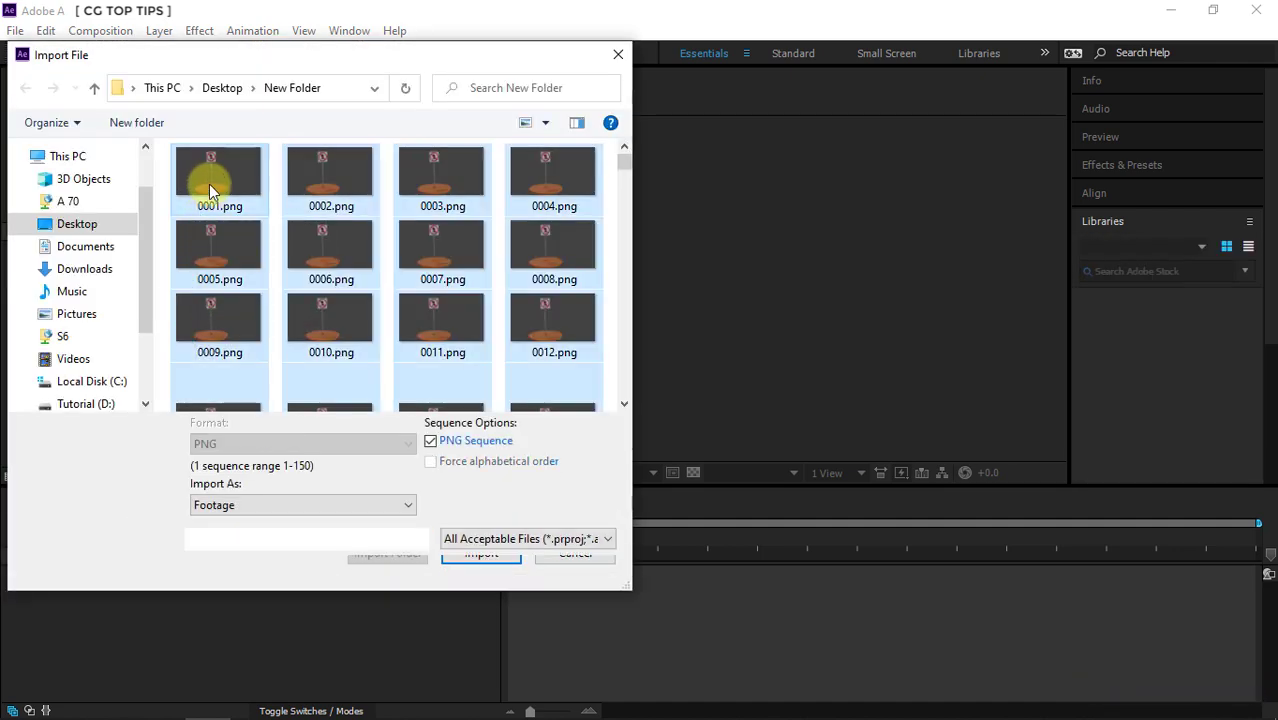
pyautogui.click(431, 441)
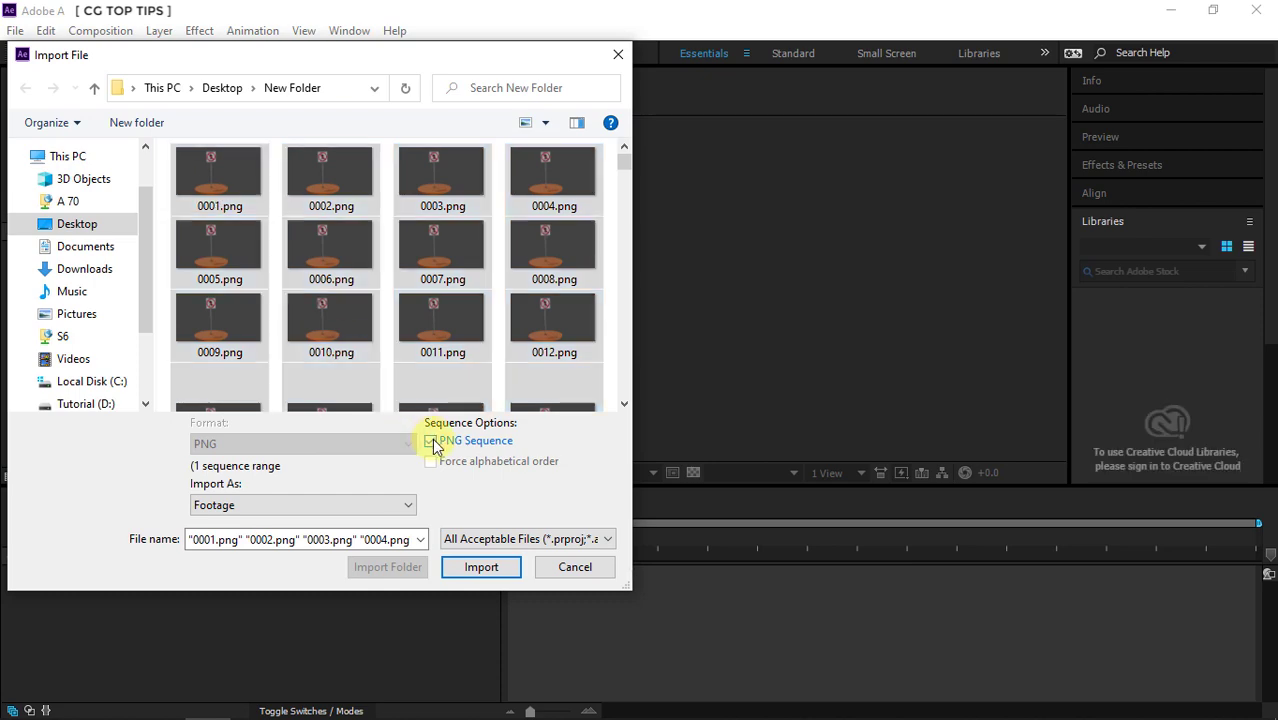
pyautogui.click(483, 565)
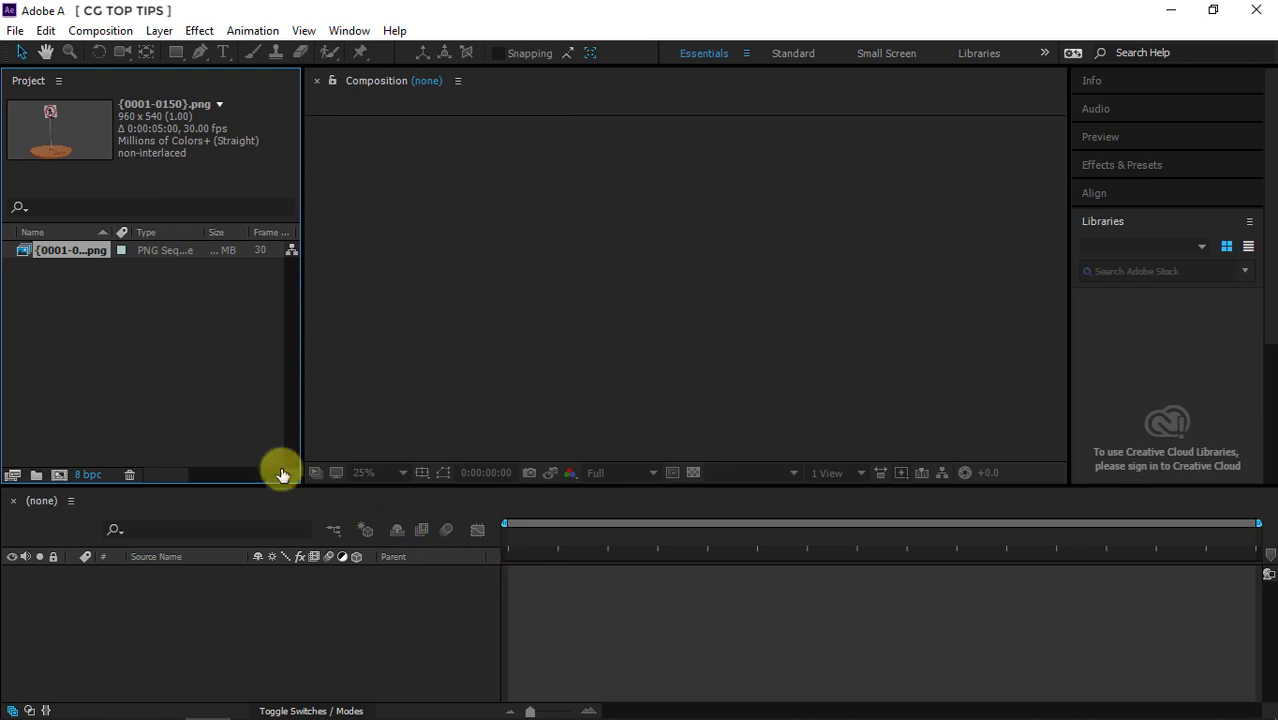
# - Interpret the imported PNG sequence at an assumed frame rate of 24 frames per second
pyautogui.rightClick(76, 250)
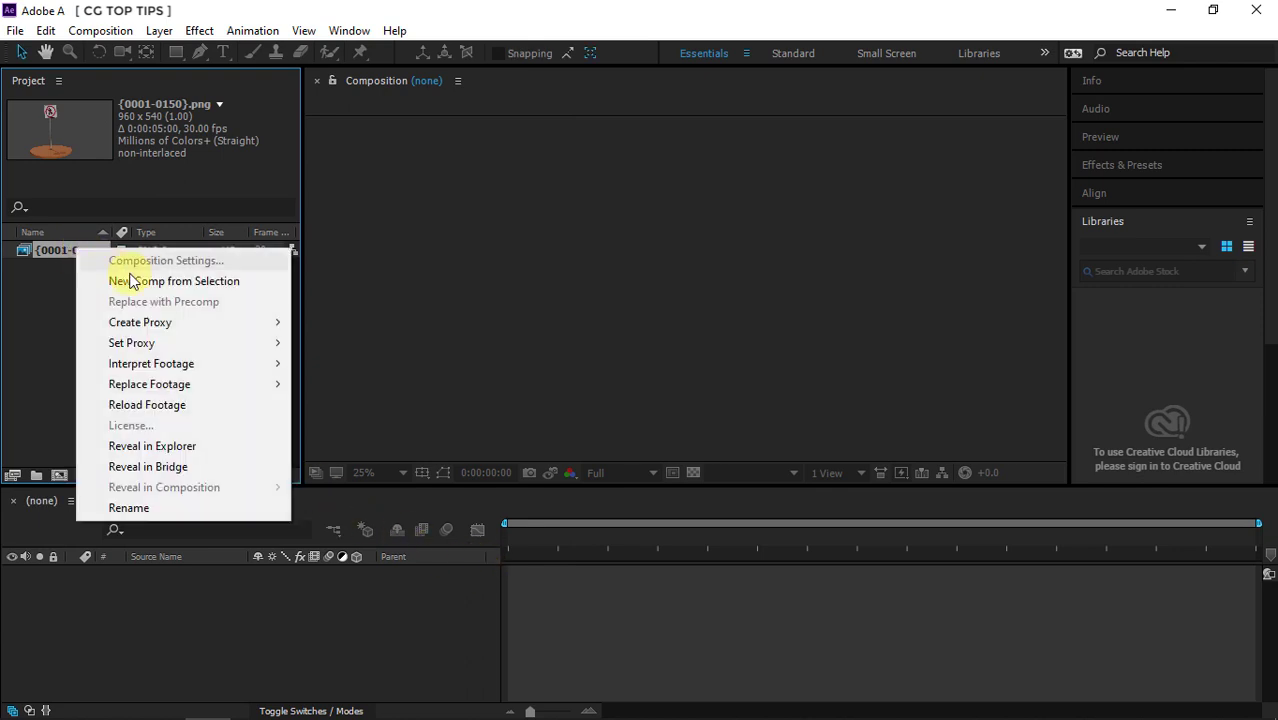
pyautogui.moveTo(246, 366)
pyautogui.click(337, 364)
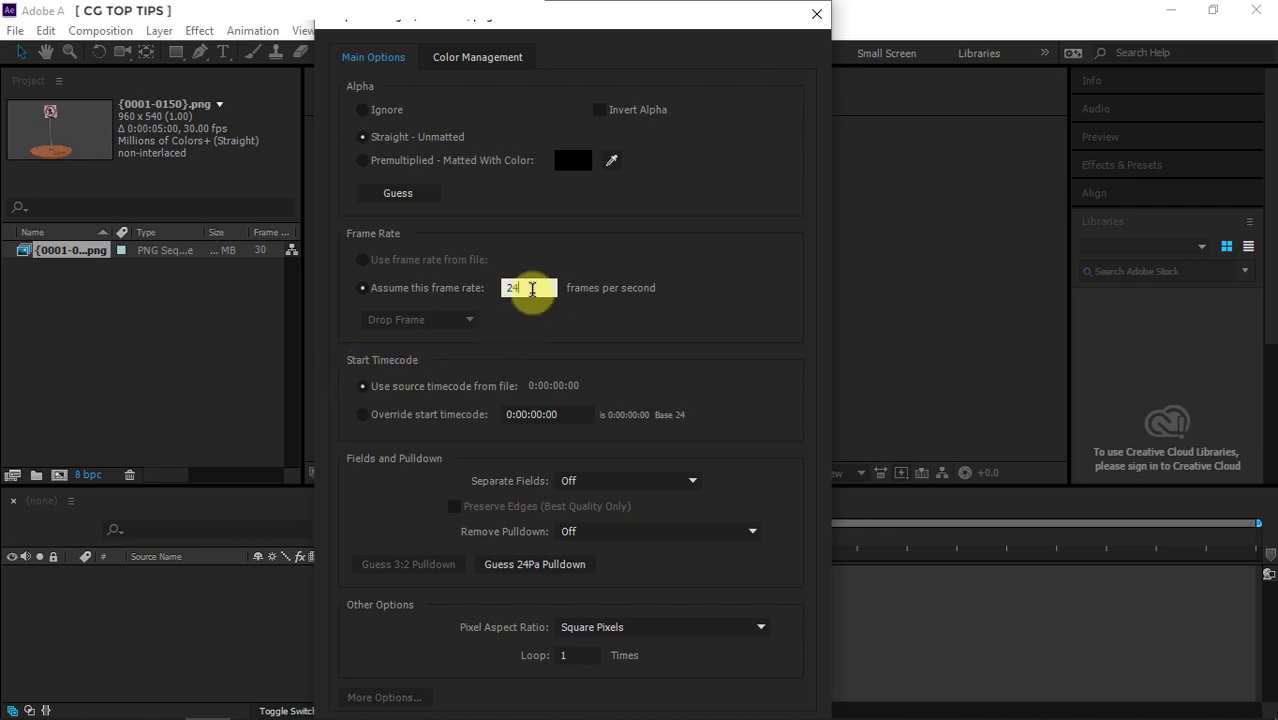
pyautogui.press('Return')
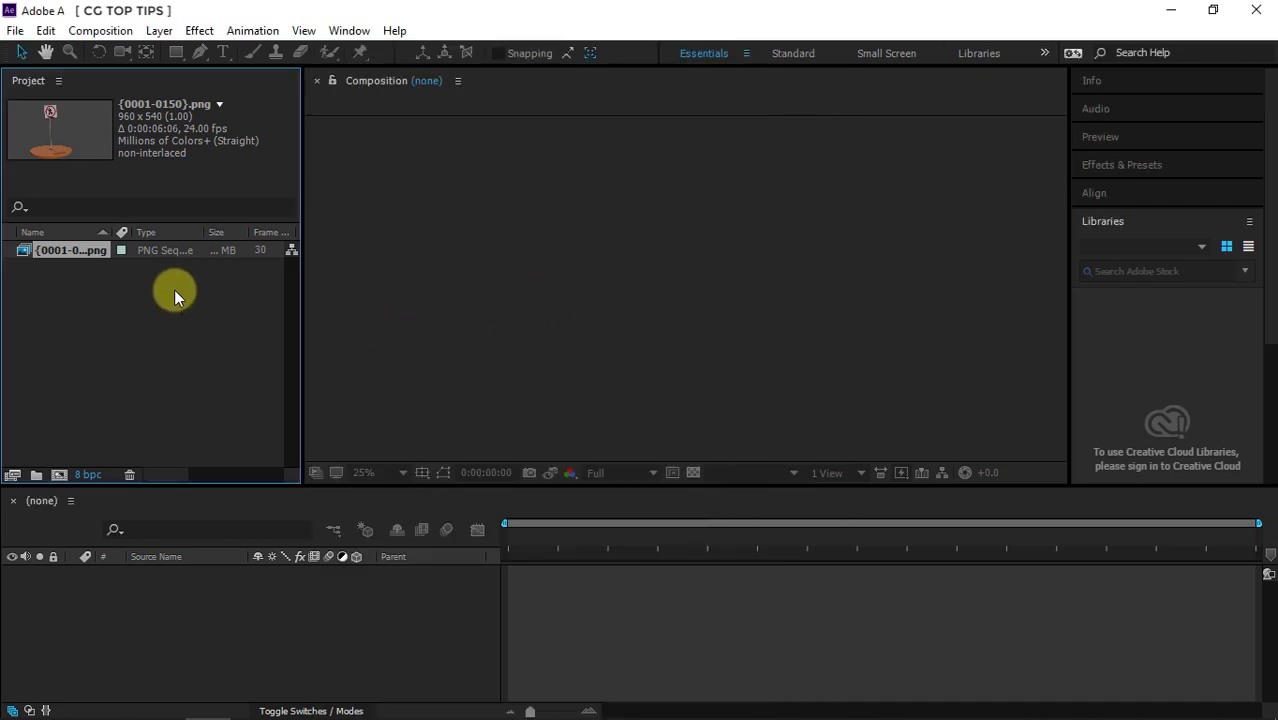
# - Create a new composition from the PNG sequence footage
pyautogui.moveTo(78, 250); pyautogui.dragTo(79, 412)
pyautogui.moveTo(63, 468); pyautogui.dragTo(63, 468)
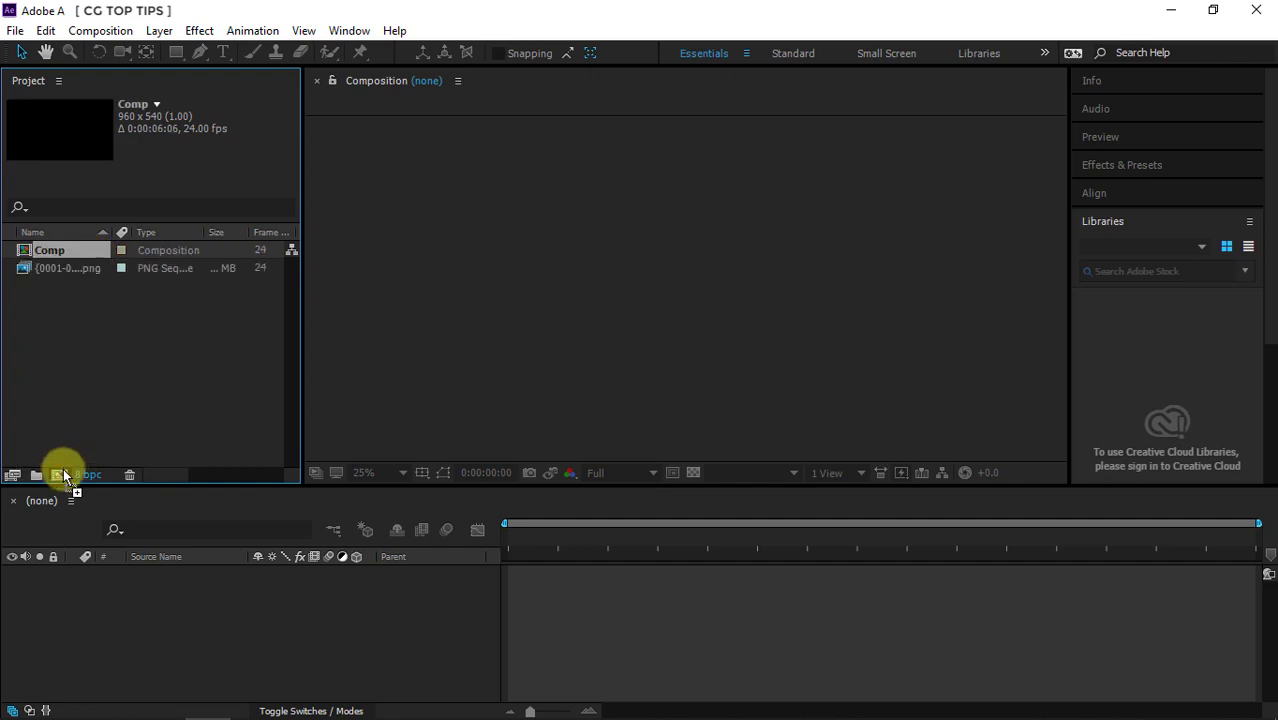
pyautogui.scroll(2, 505, 374)
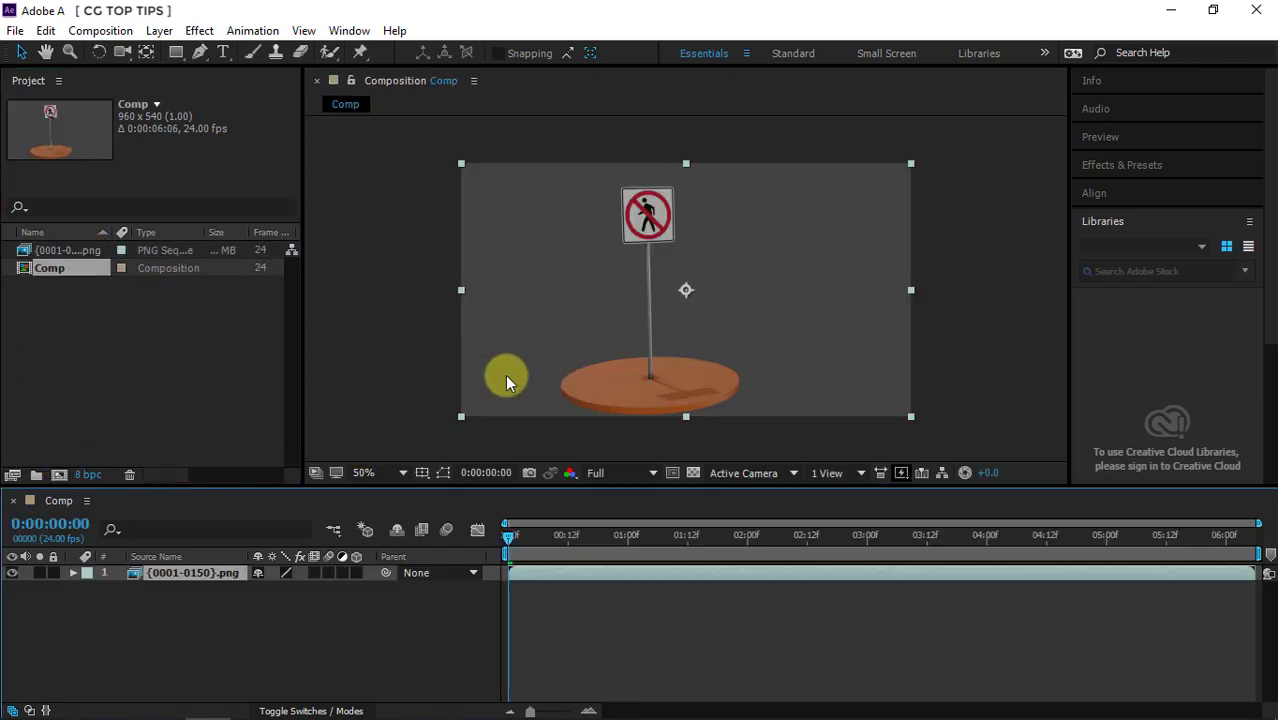
# - Run the script file Street Sign.jsx from Tutorial (D:) and name its new composition BlendComp
pyautogui.click(16, 31)
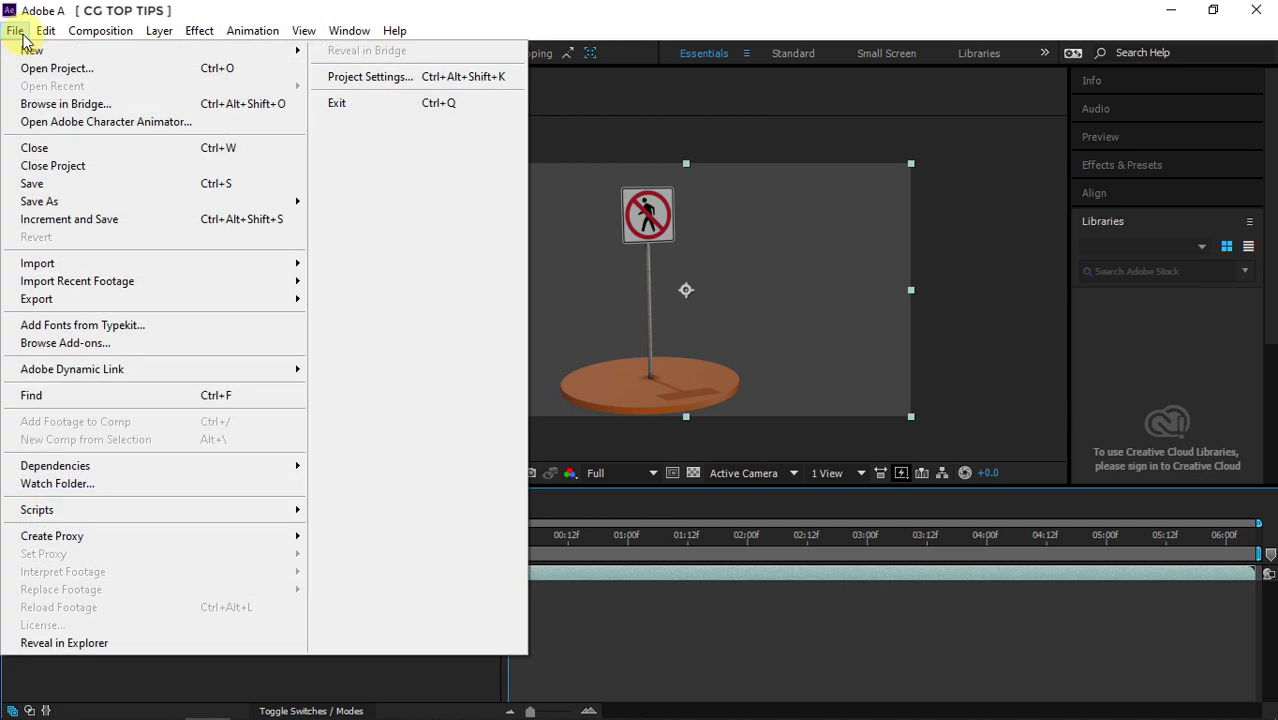
pyautogui.moveTo(107, 510)
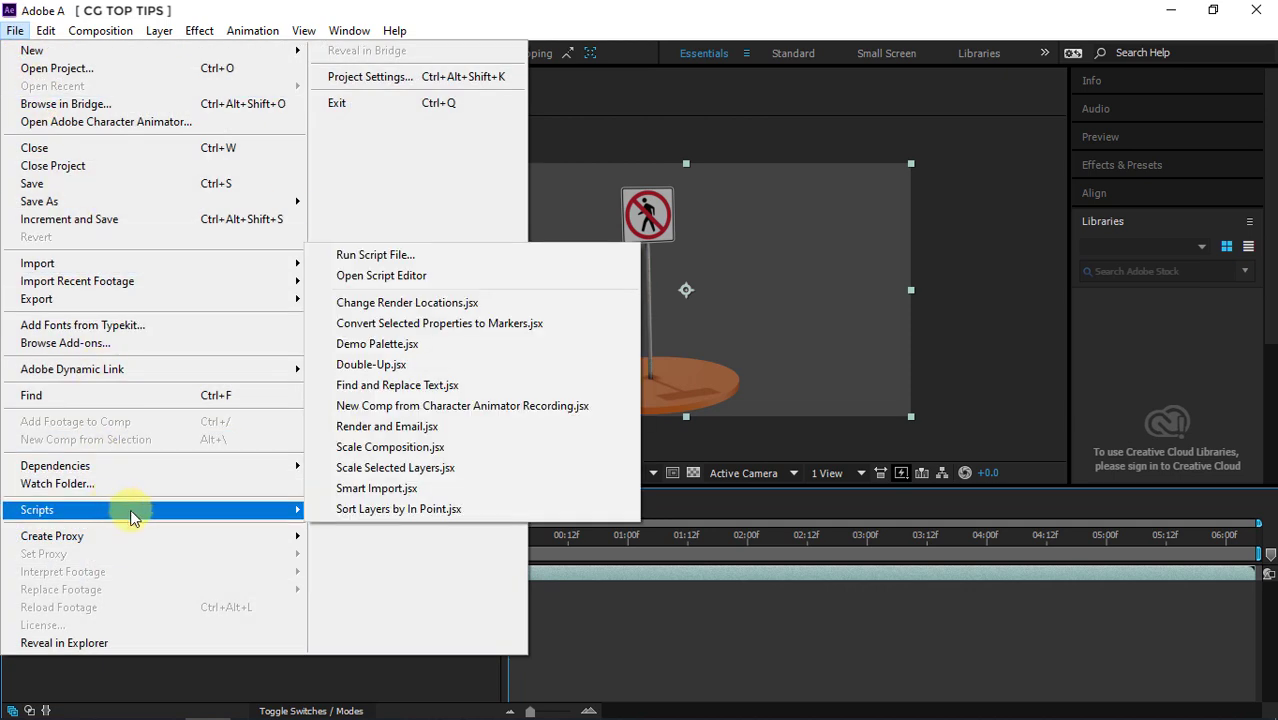
pyautogui.click(365, 254)
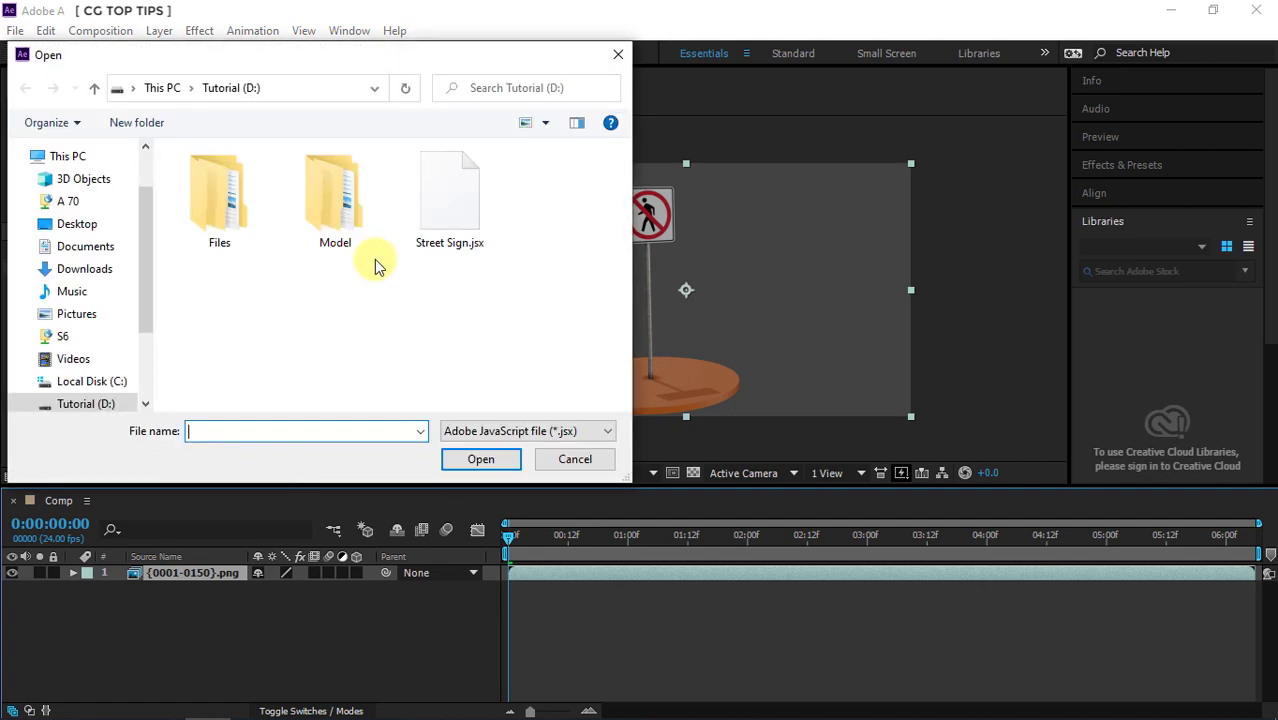
pyautogui.click(472, 232)
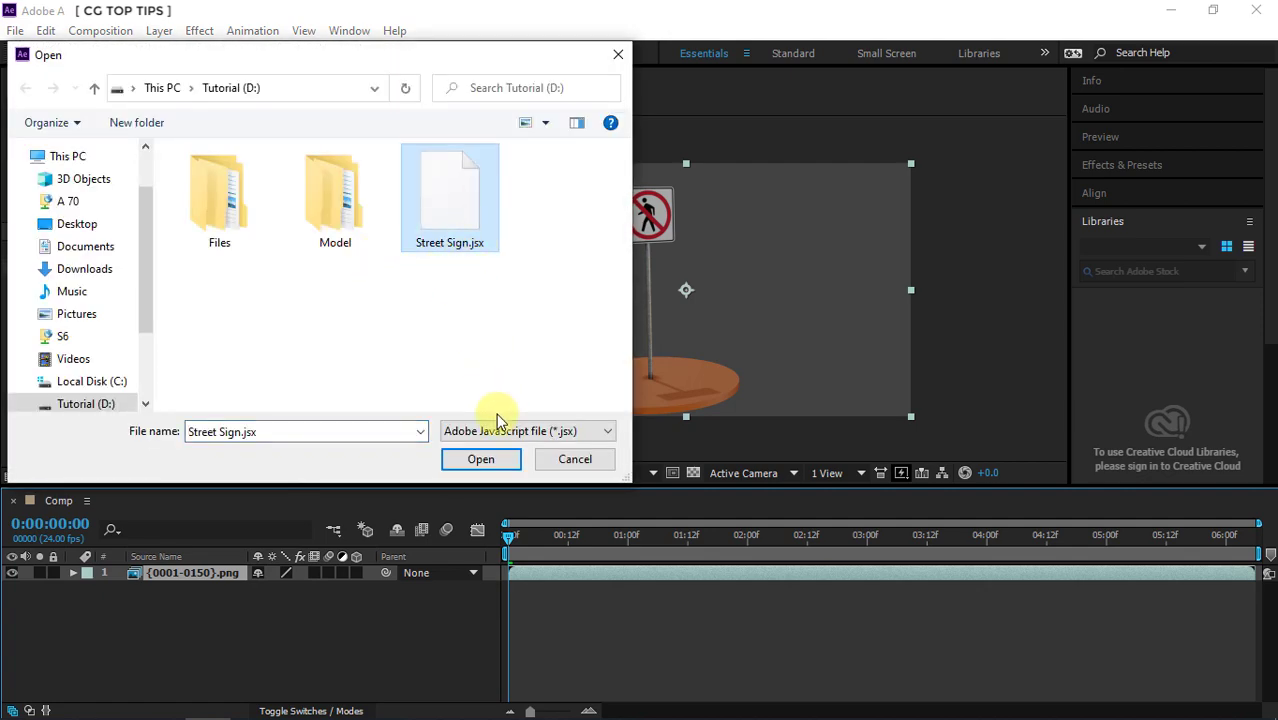
pyautogui.click(481, 459)
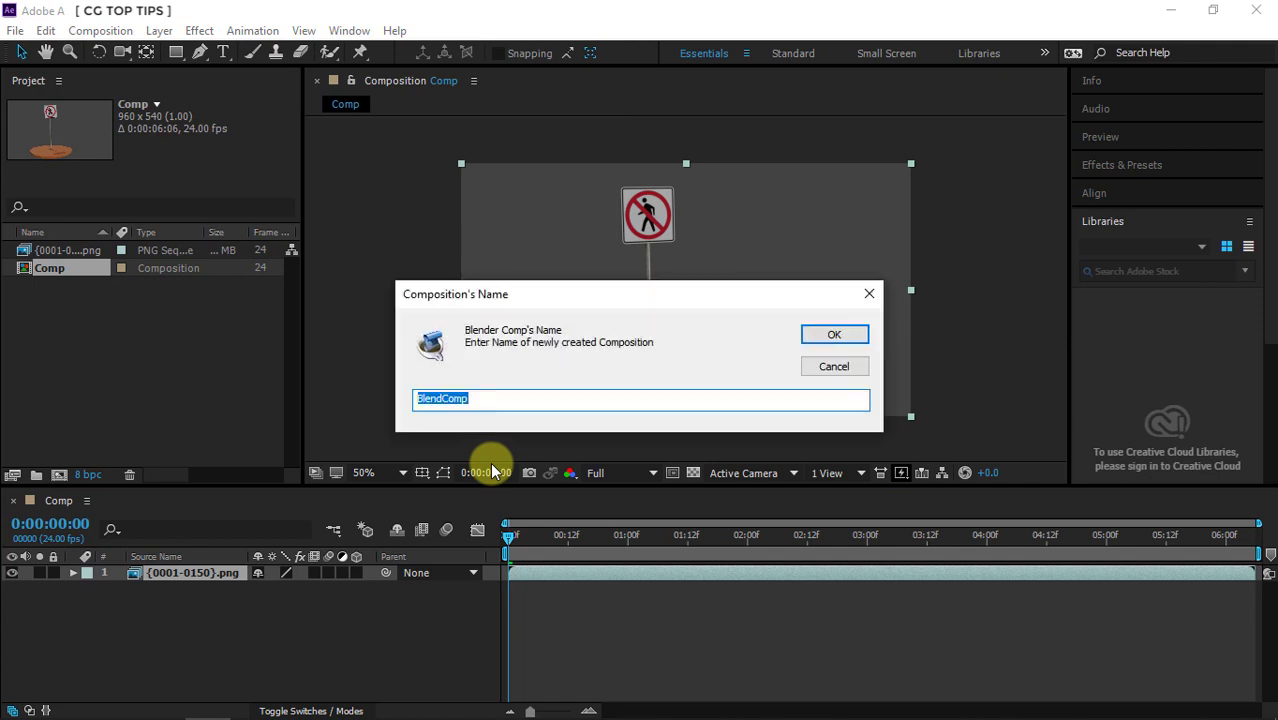
pyautogui.click(821, 336)
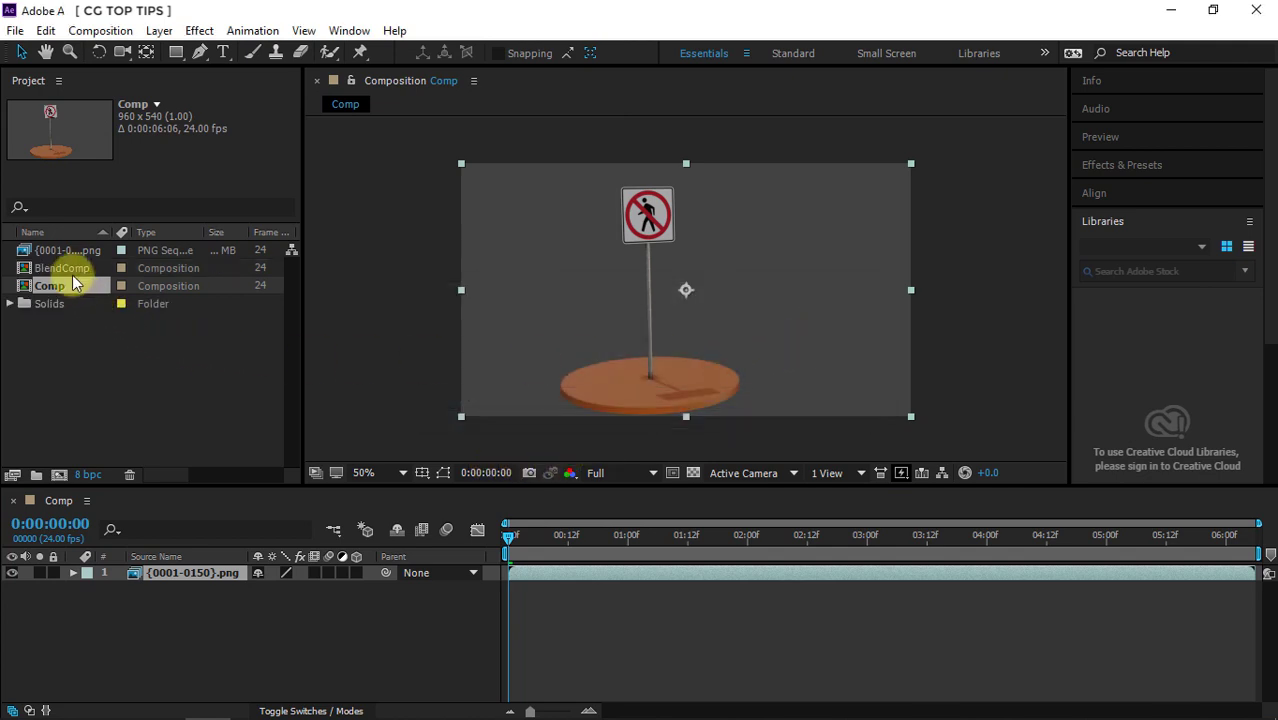
# - Open the BlendComp composition containing the imported camera, sun light and empty layers
pyautogui.click(60, 267)
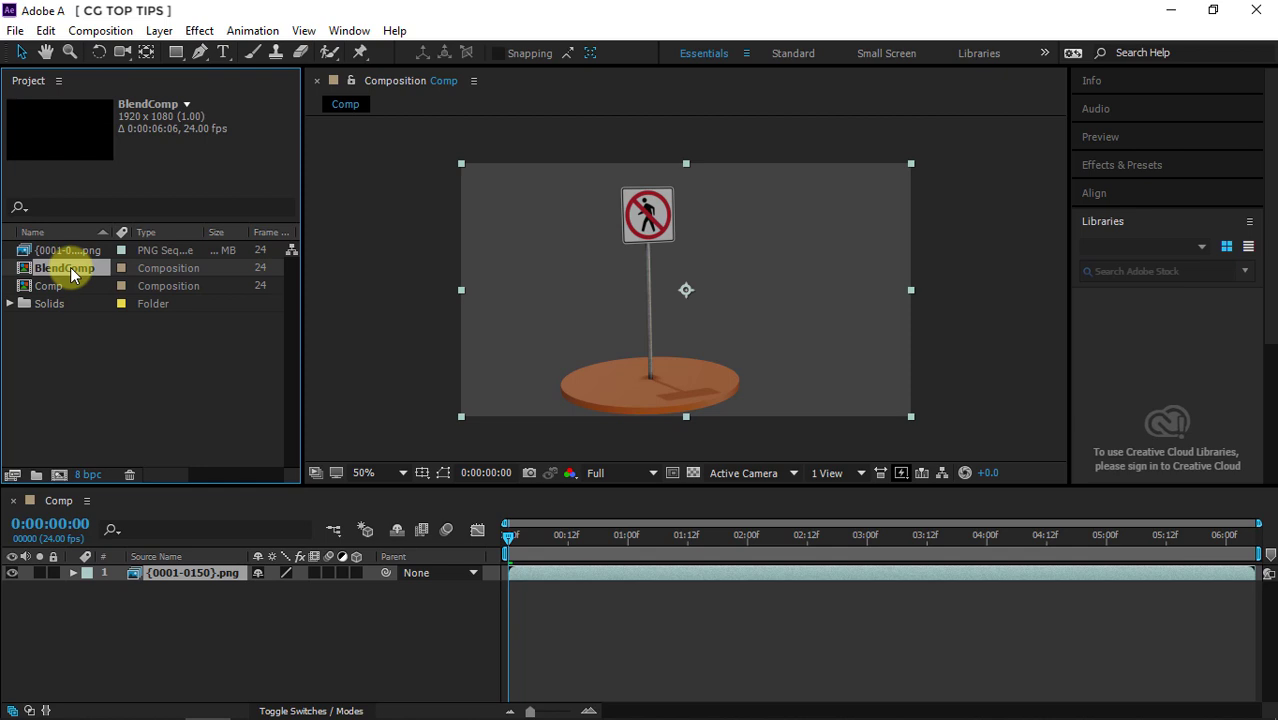
pyautogui.doubleClick(70, 267)
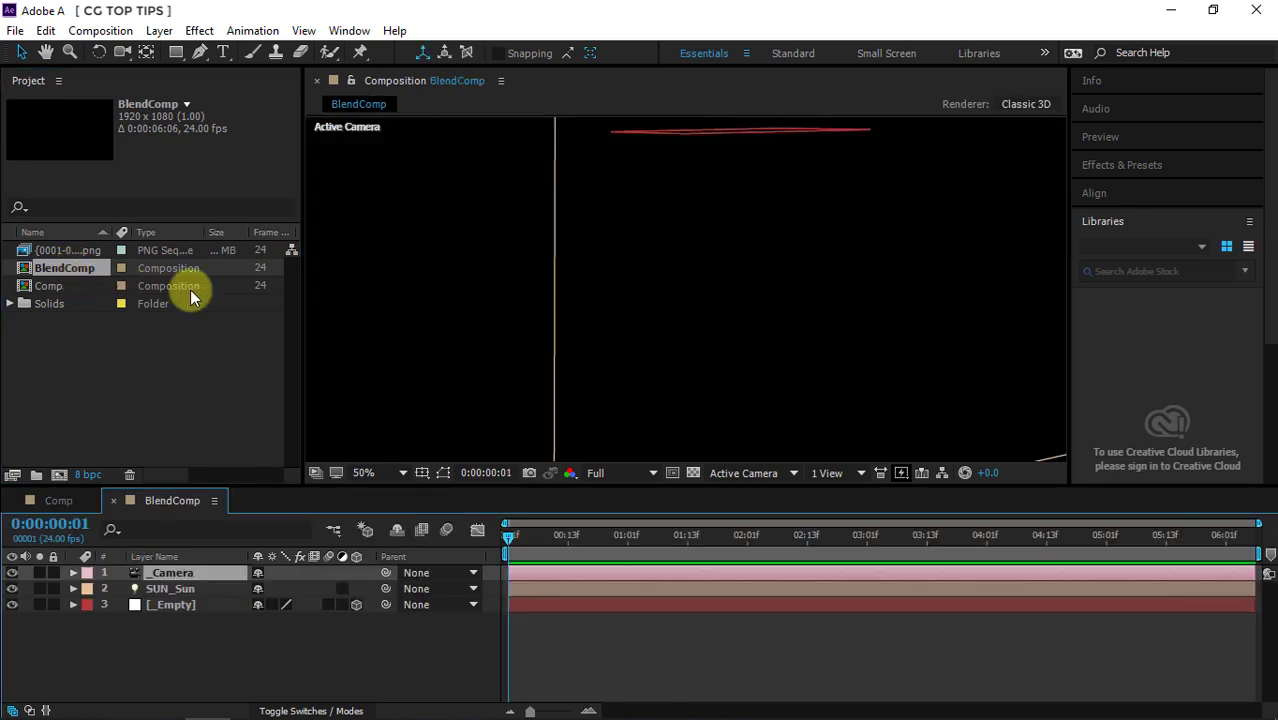
pyautogui.press(',')
pyautogui.press(',')
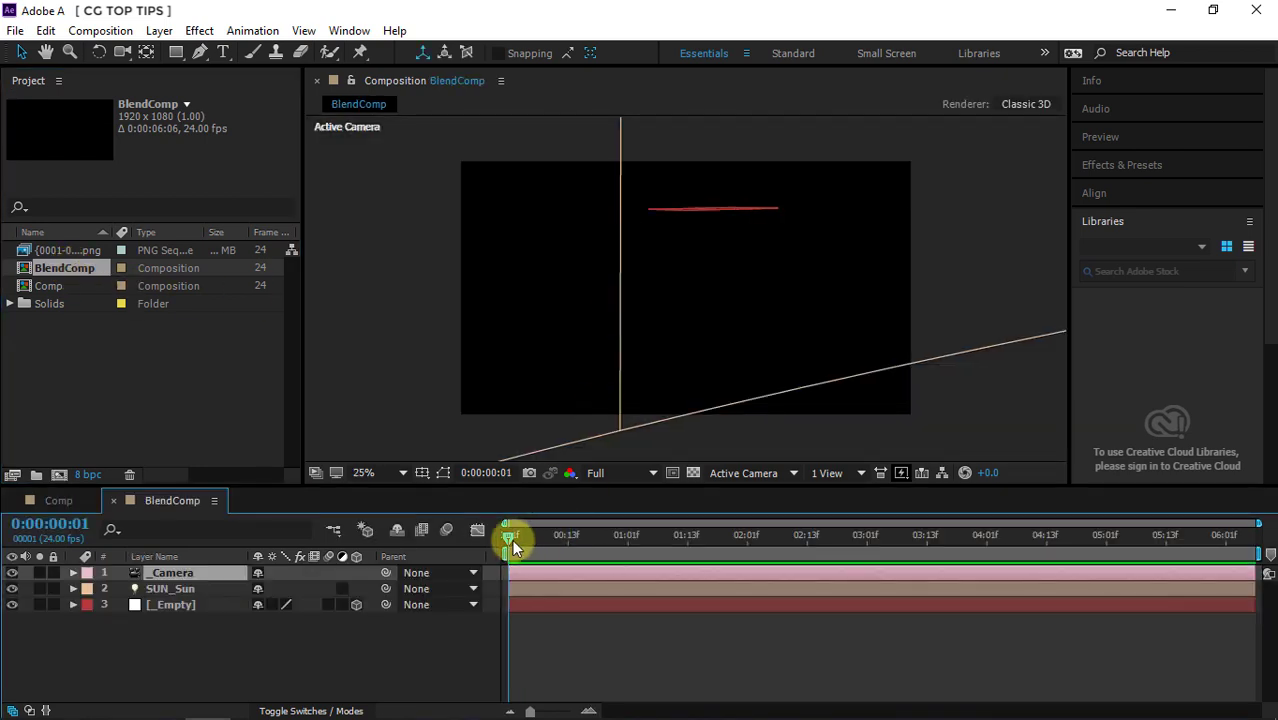
pyautogui.moveTo(511, 537)
pyautogui.mouseDown()
pyautogui.moveTo(1013, 543)
pyautogui.moveTo(1130, 523)
pyautogui.moveTo(536, 537)
pyautogui.moveTo(500, 553)
pyautogui.mouseUp()
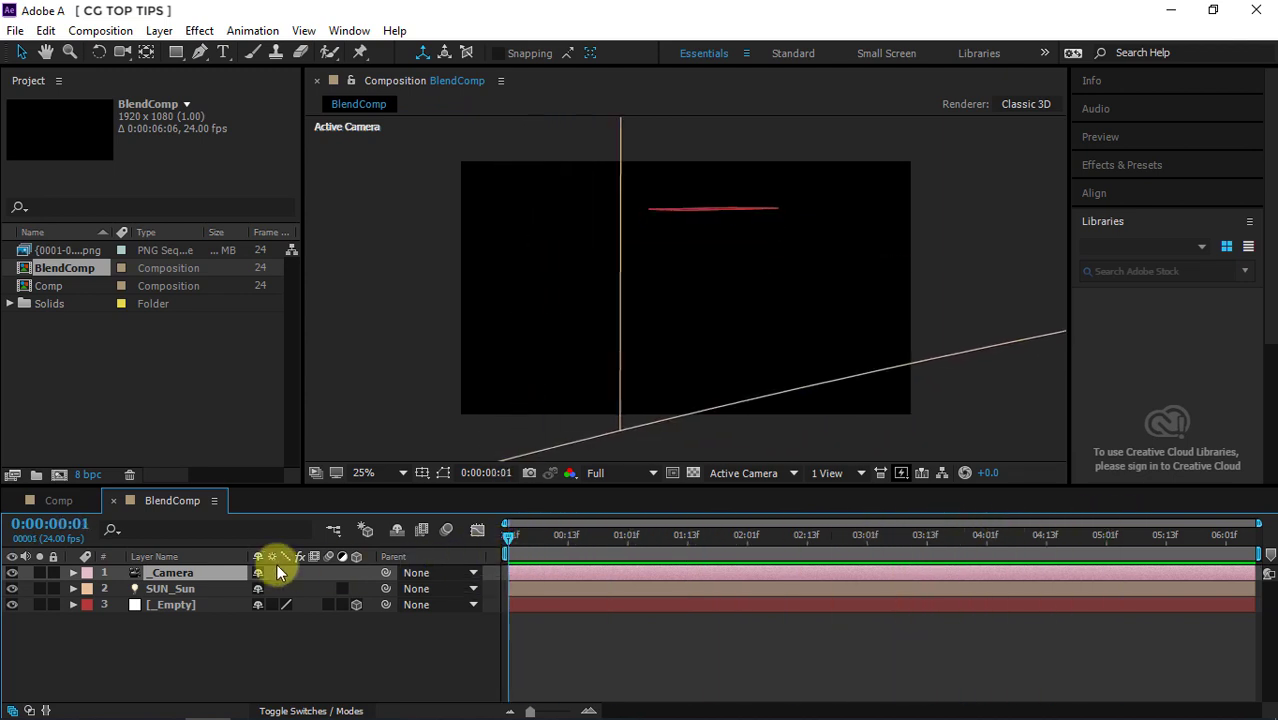
# - Copy the PNG sequence layer from Comp into BlendComp and fit it to the composition size
pyautogui.click(55, 501)
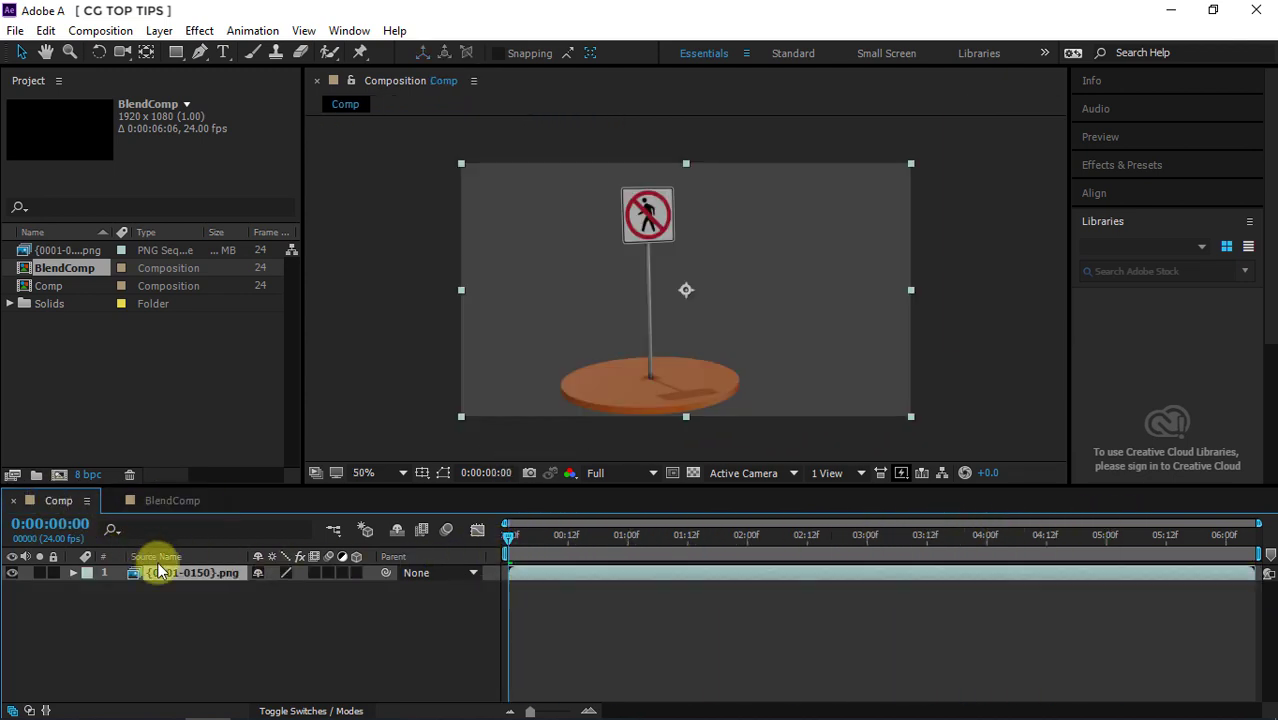
pyautogui.click(172, 502)
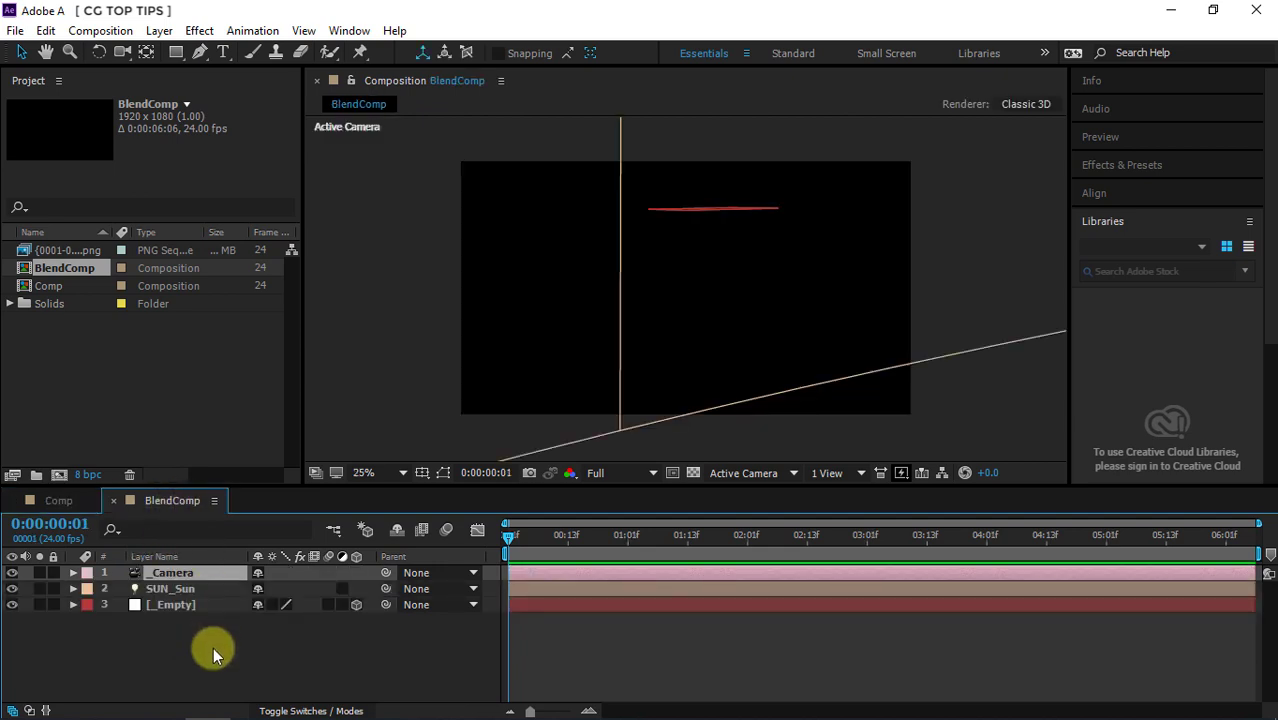
pyautogui.moveTo(213, 647); pyautogui.dragTo(213, 647)
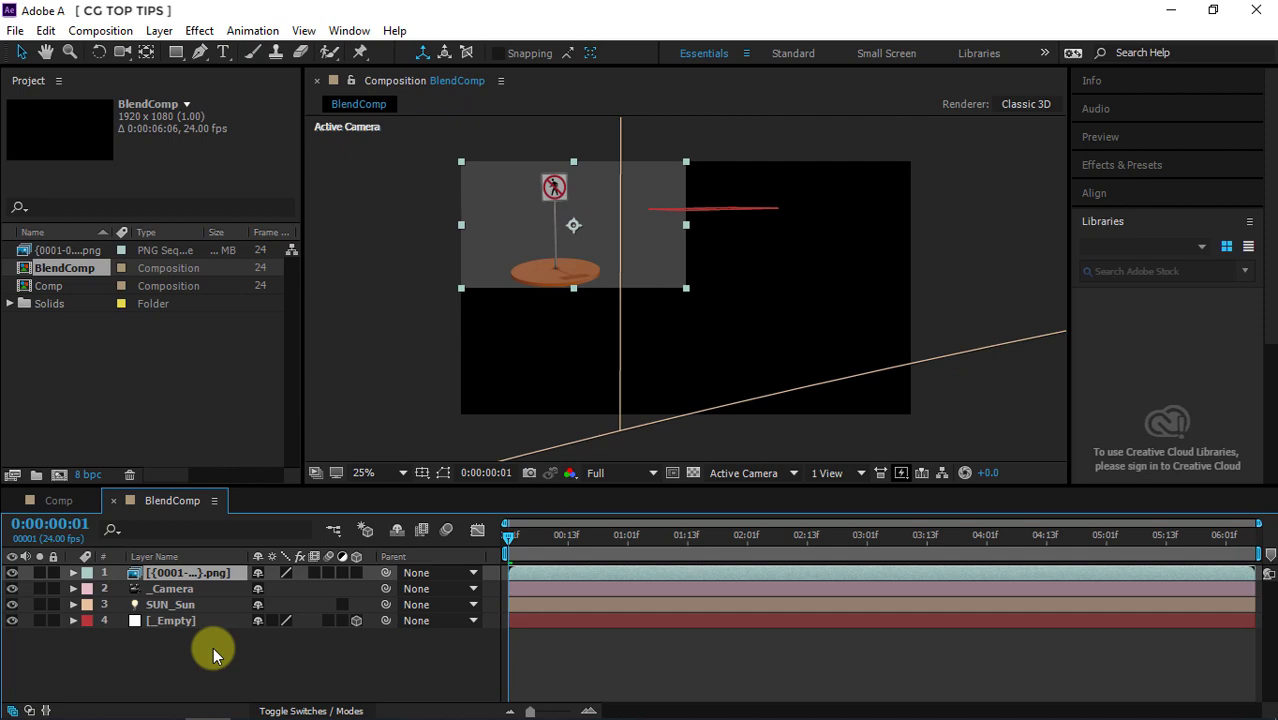
pyautogui.hotkey('ctrl', 'alt', 'f')
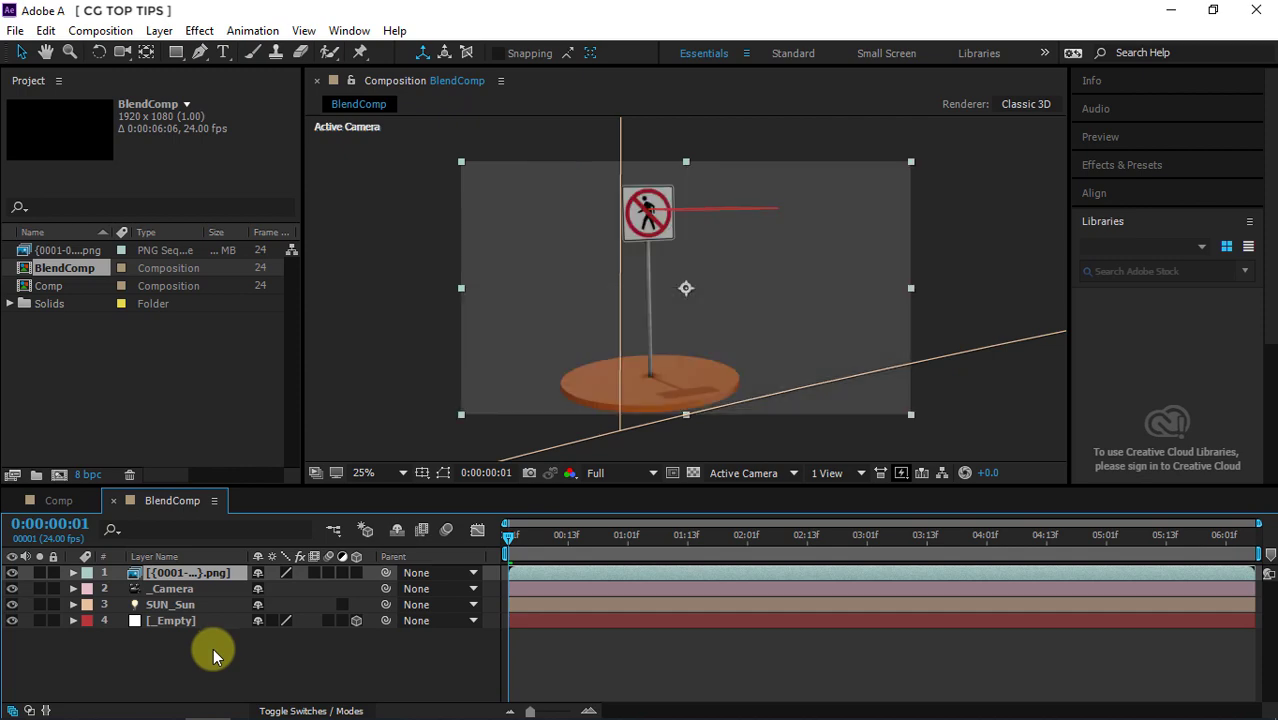
# - Add a new white solid layer to BlendComp with the default solid settings
pyautogui.click(159, 30)
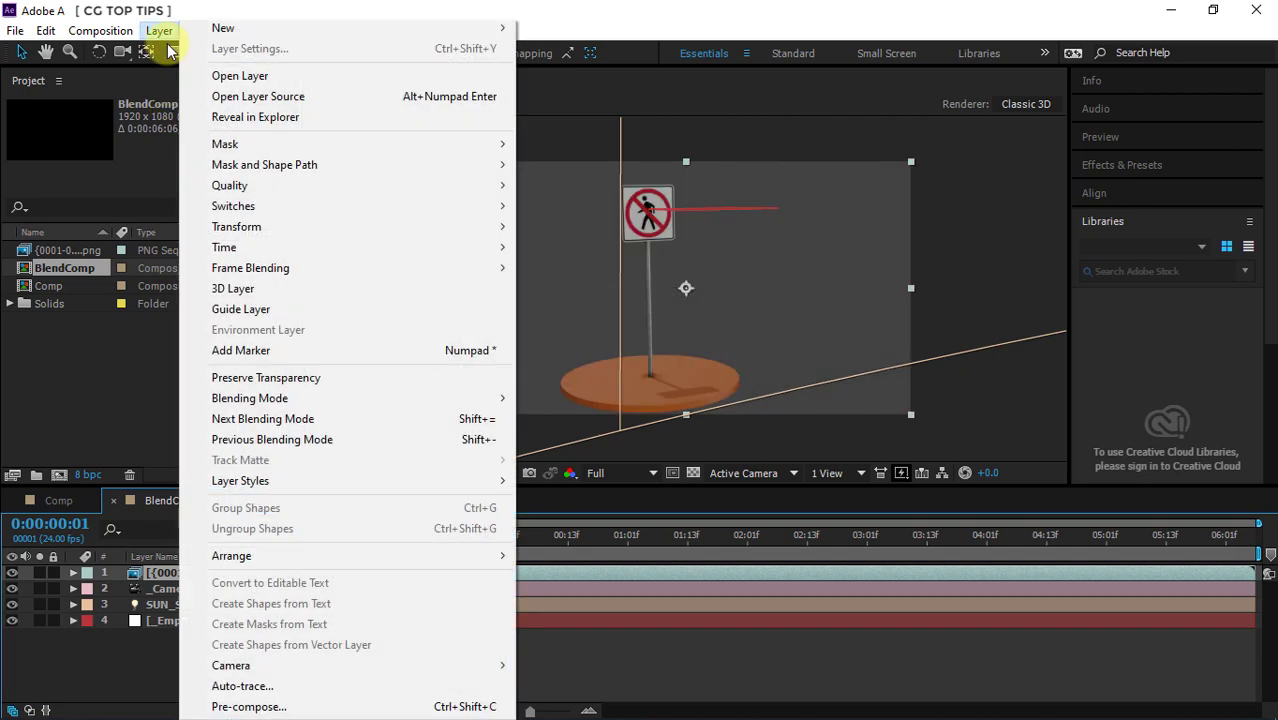
pyautogui.moveTo(229, 34)
pyautogui.click(565, 48)
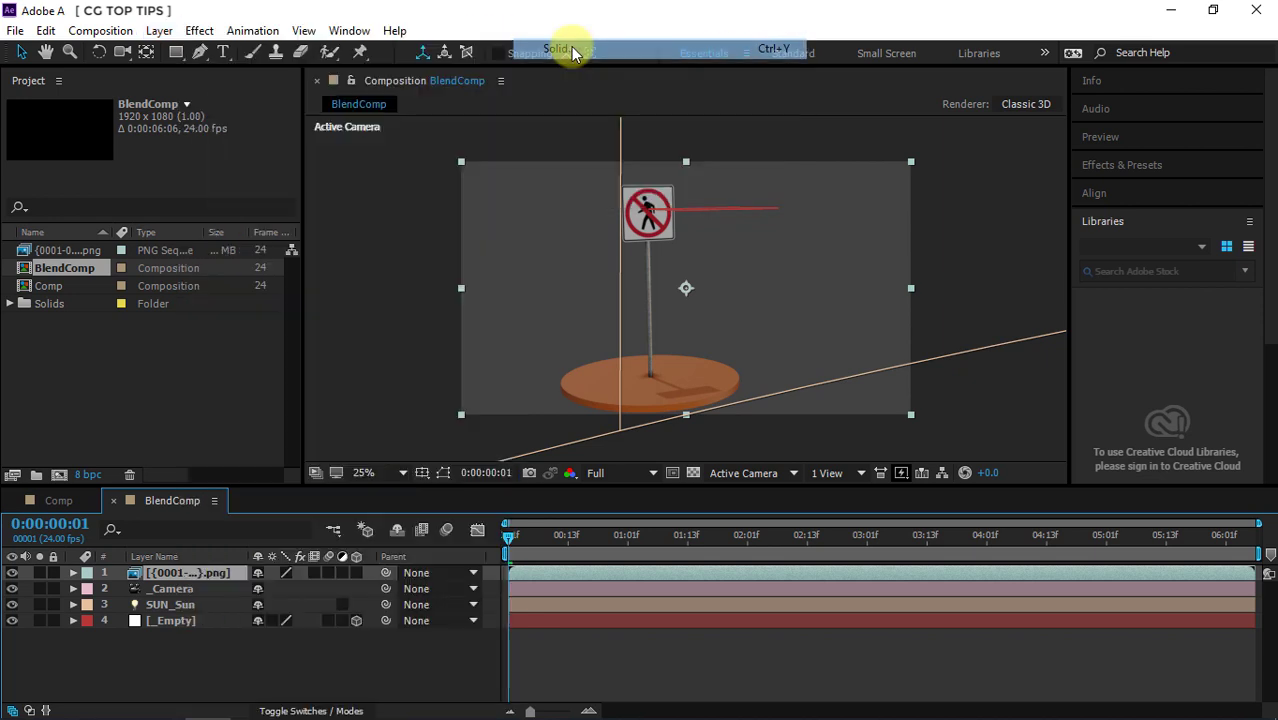
pyautogui.click(697, 533)
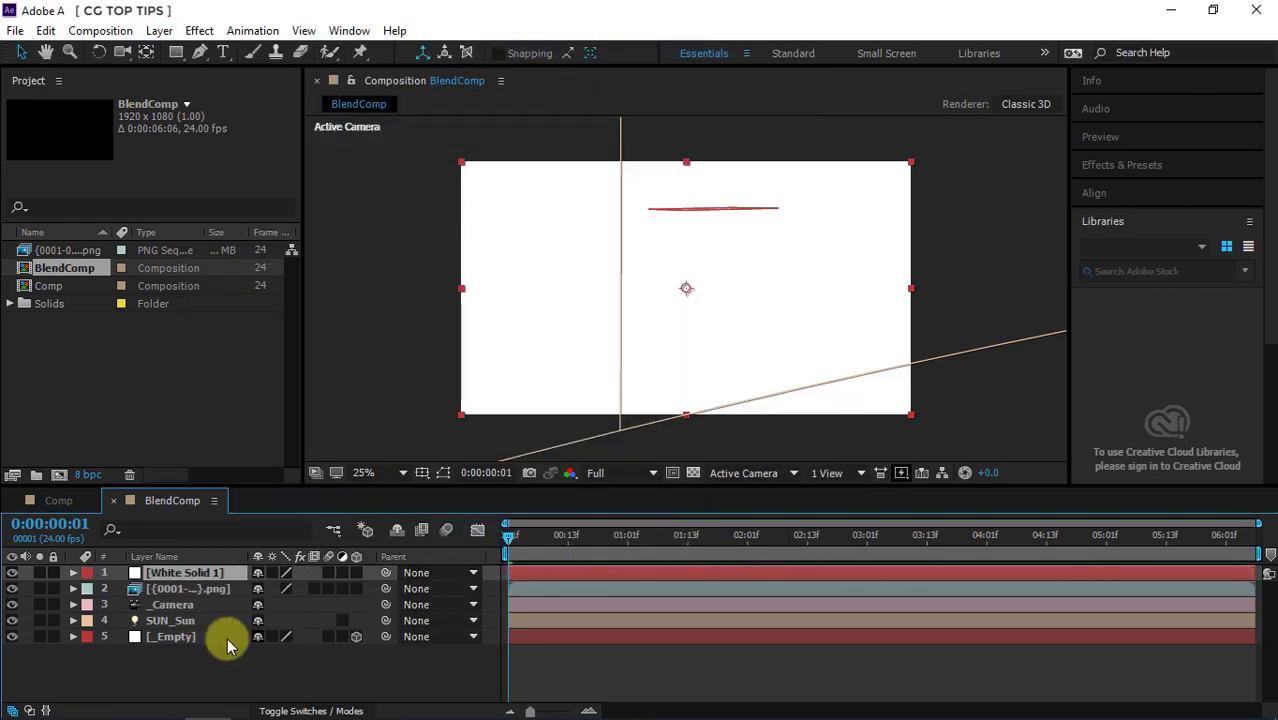
# - Make the white solid a 3D layer and give it the position data copied from the _Empty layer
pyautogui.click(174, 642)
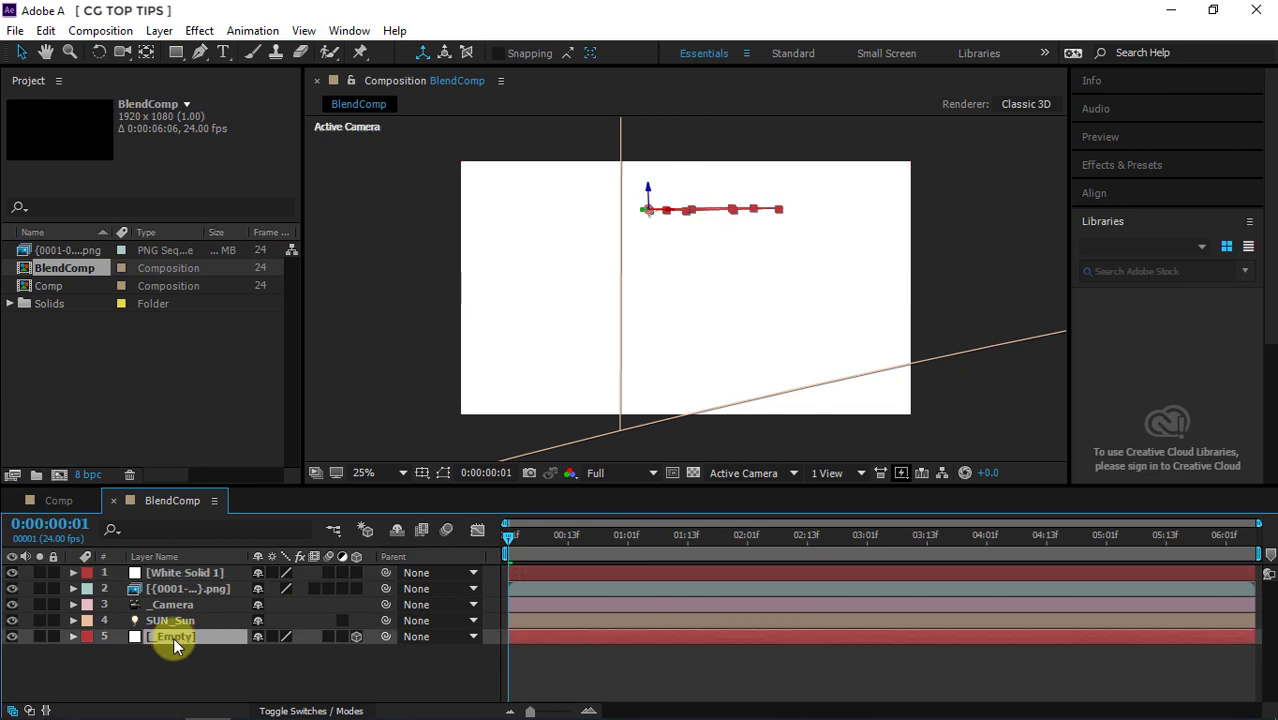
pyautogui.press('p')
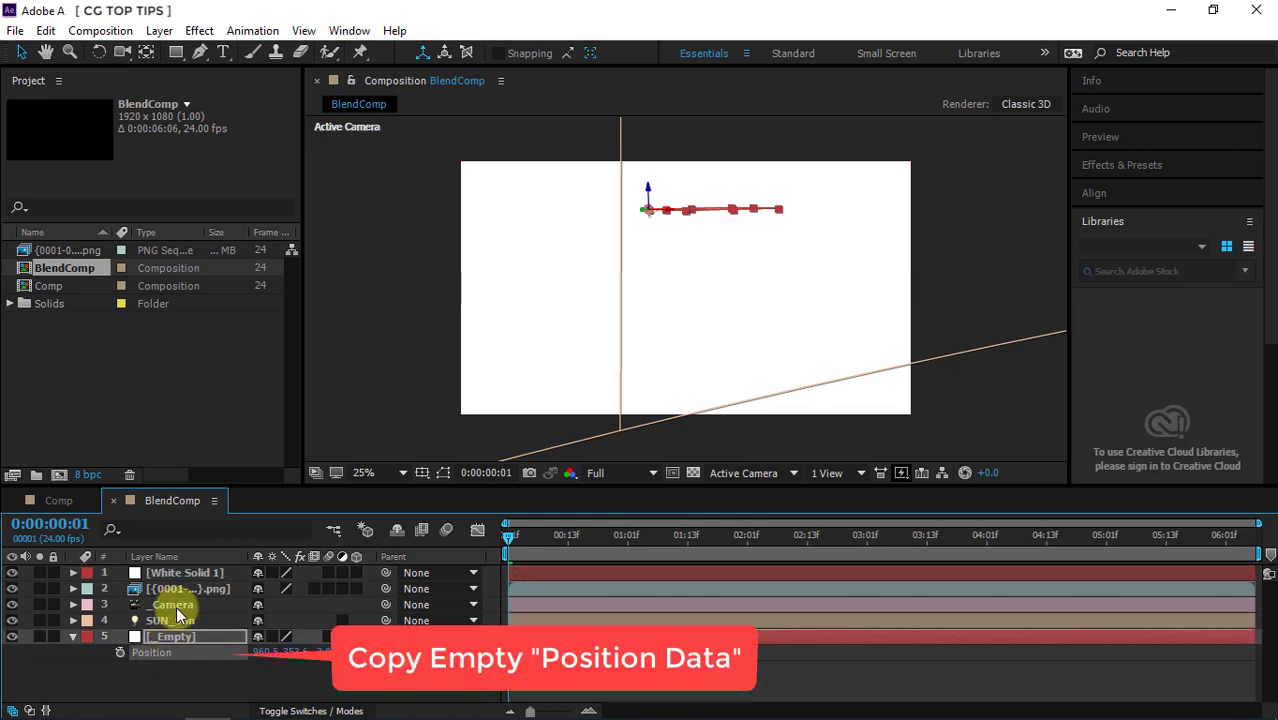
pyautogui.click(173, 572)
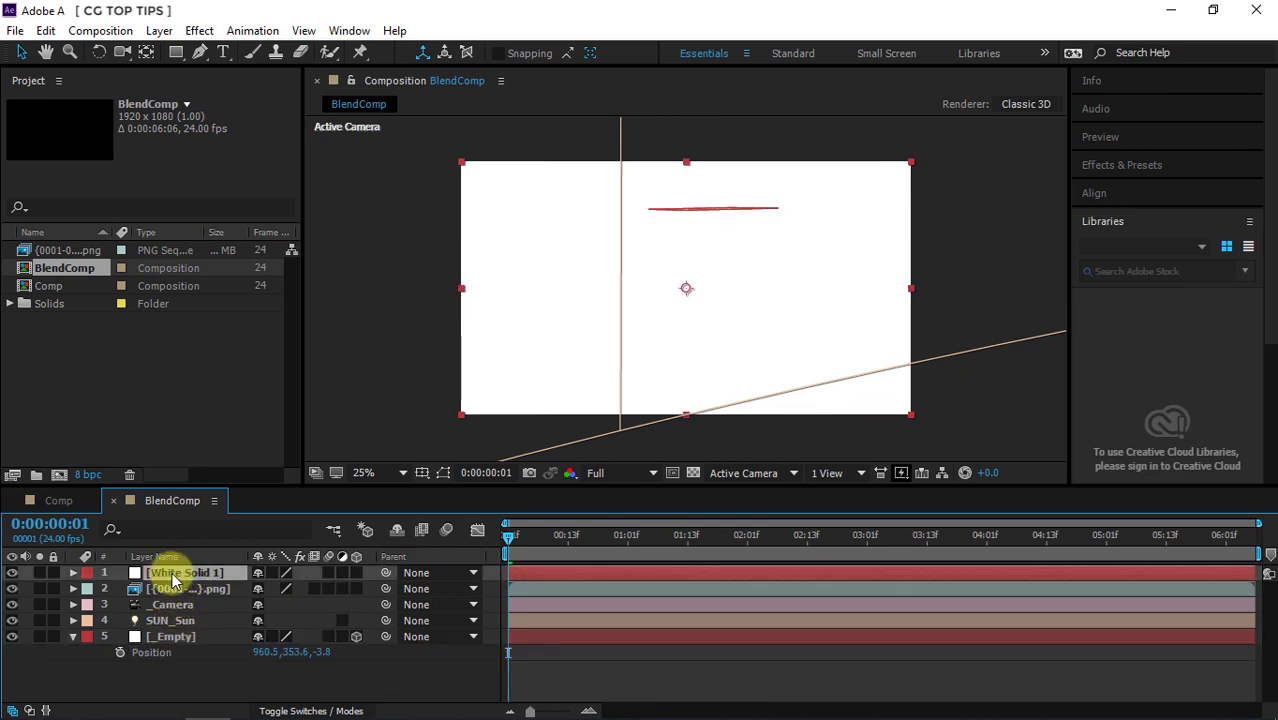
pyautogui.click(357, 573)
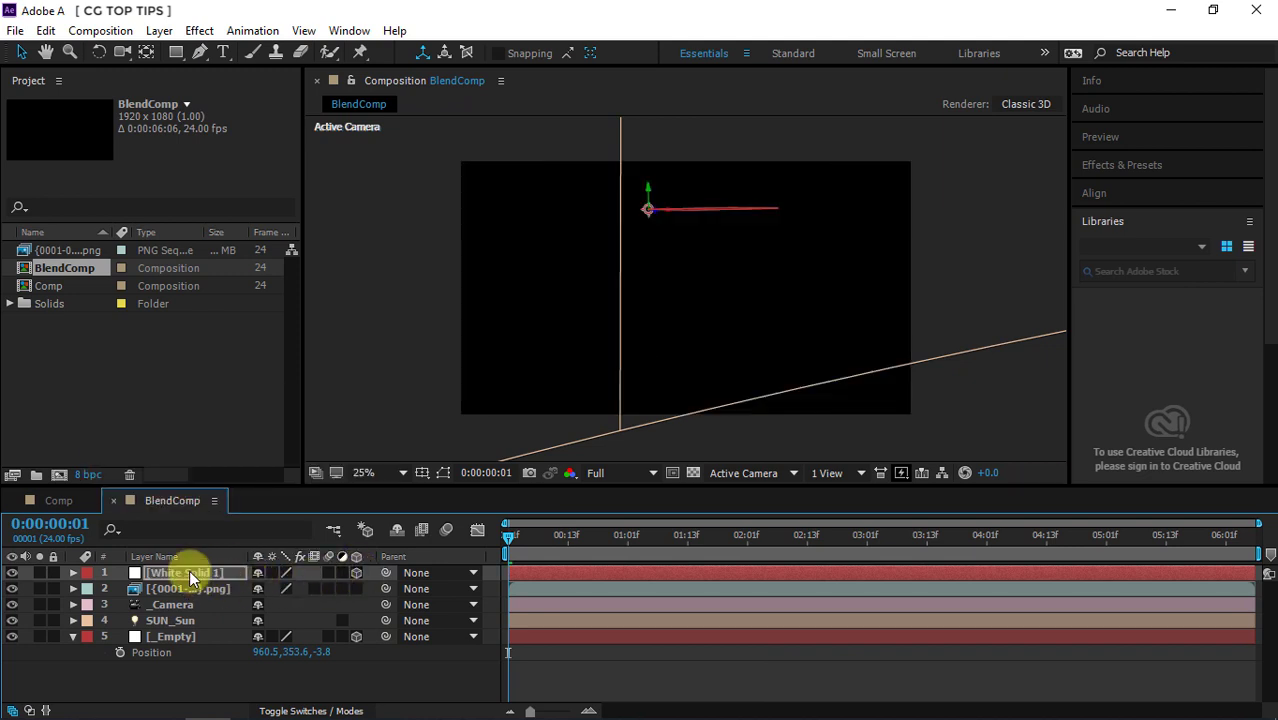
# - Copy the orientation data of the _Empty layer and paste it onto the white solid
pyautogui.click(173, 637)
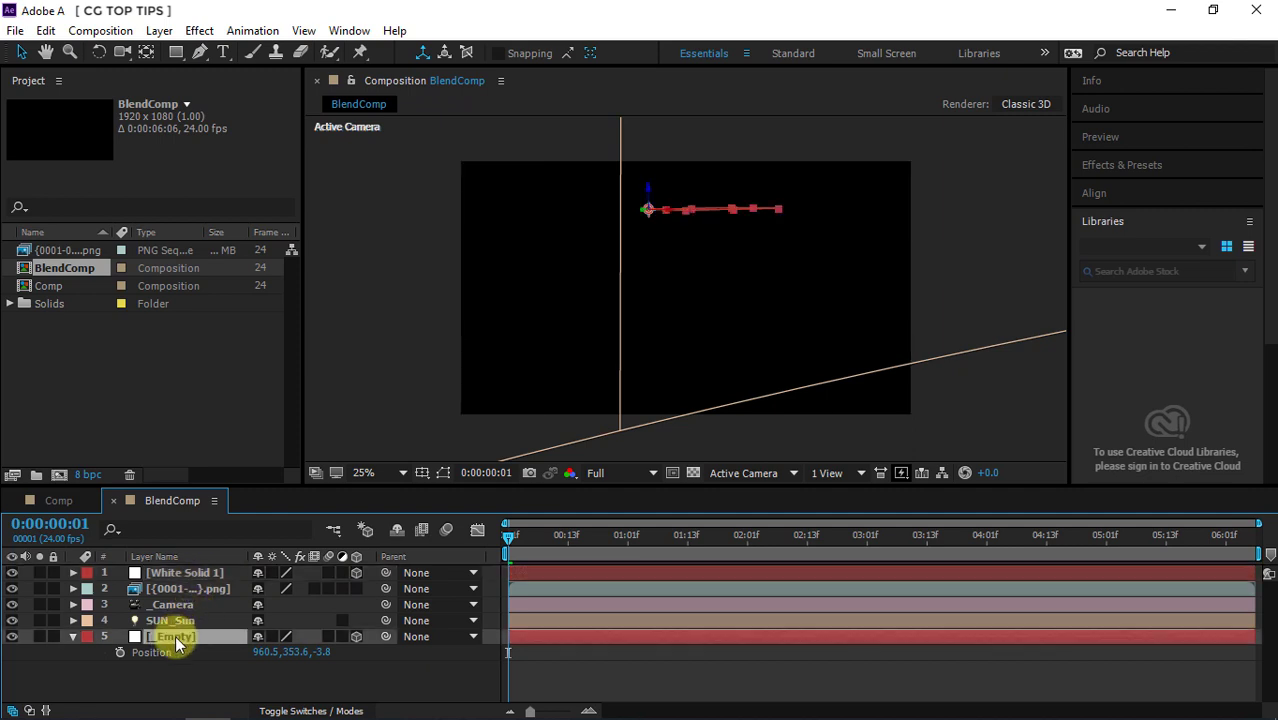
pyautogui.press('r')
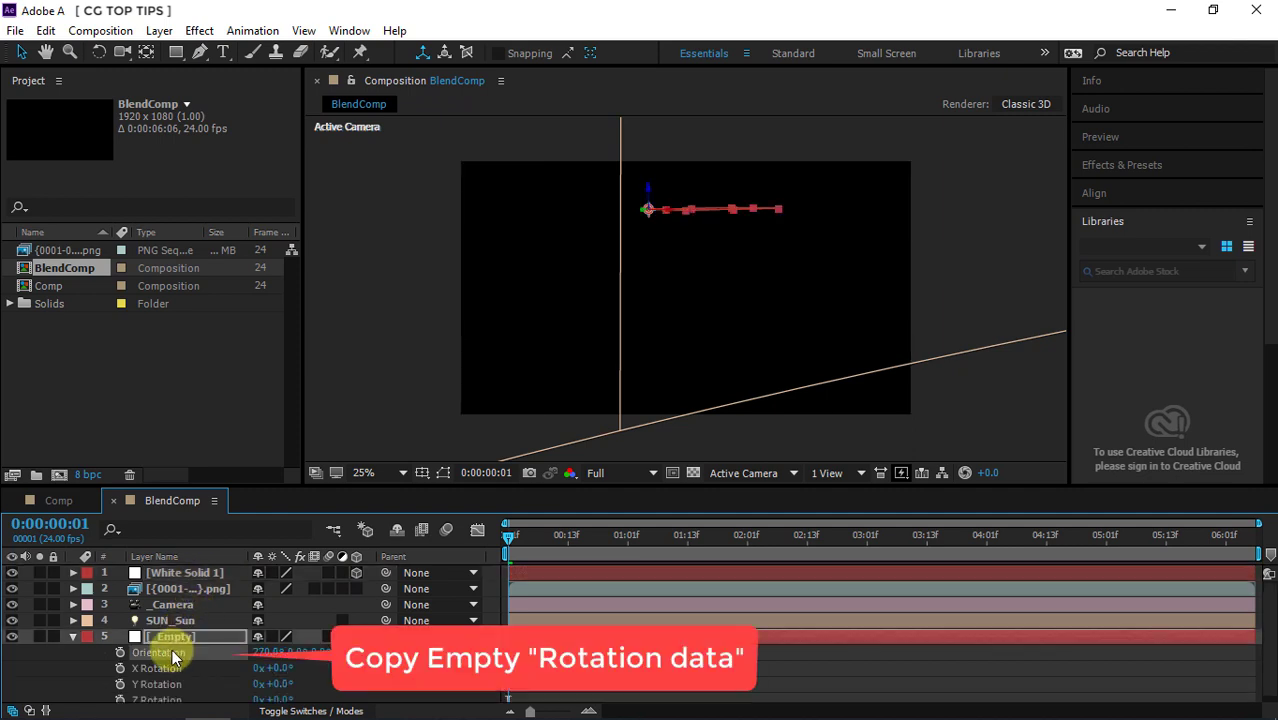
pyautogui.click(178, 574)
pyautogui.hotkey('ctrl', 'v')
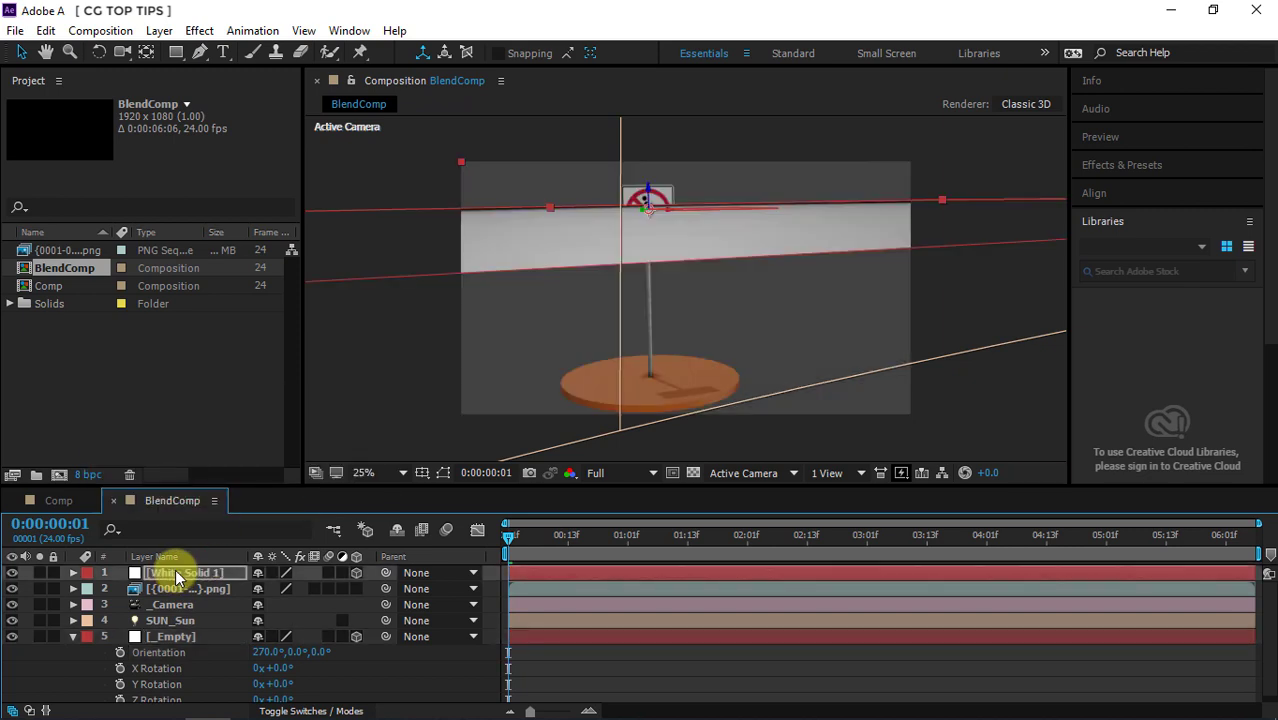
# - Scale the white solid down to 4% and turn it upright over the sign with its X Rotation
pyautogui.click(80, 636)
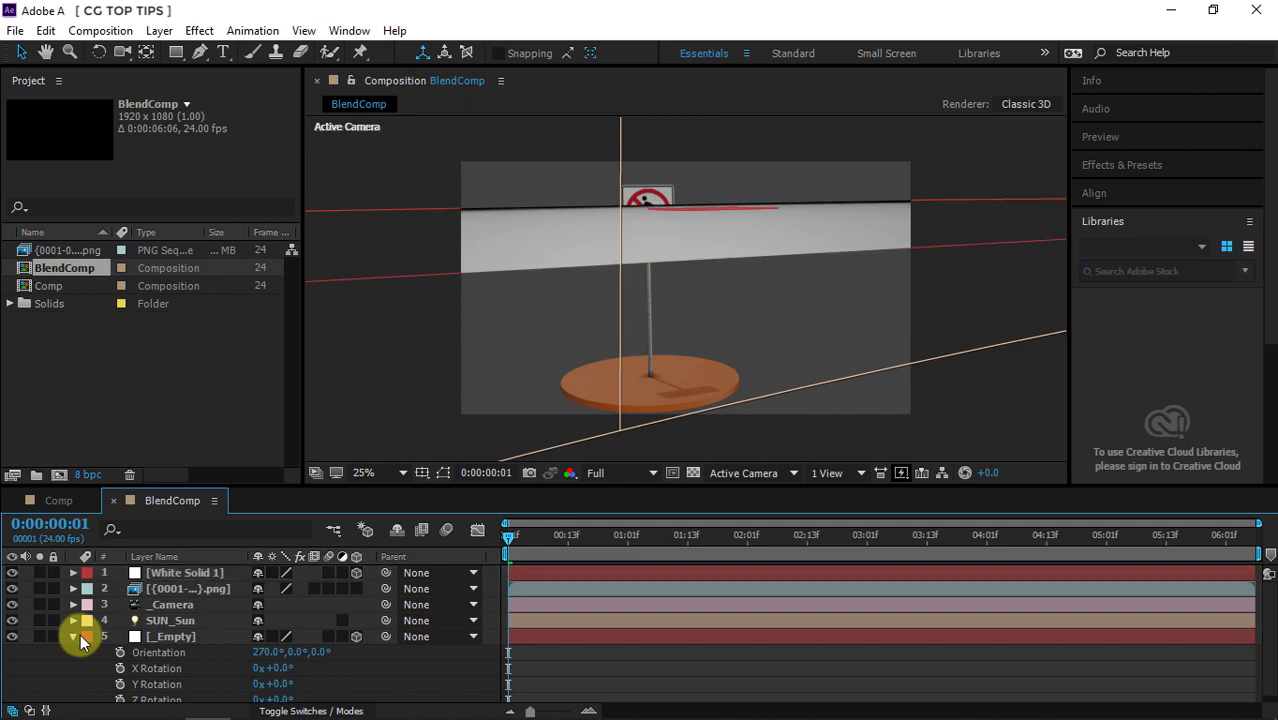
pyautogui.click(74, 637)
pyautogui.click(180, 573)
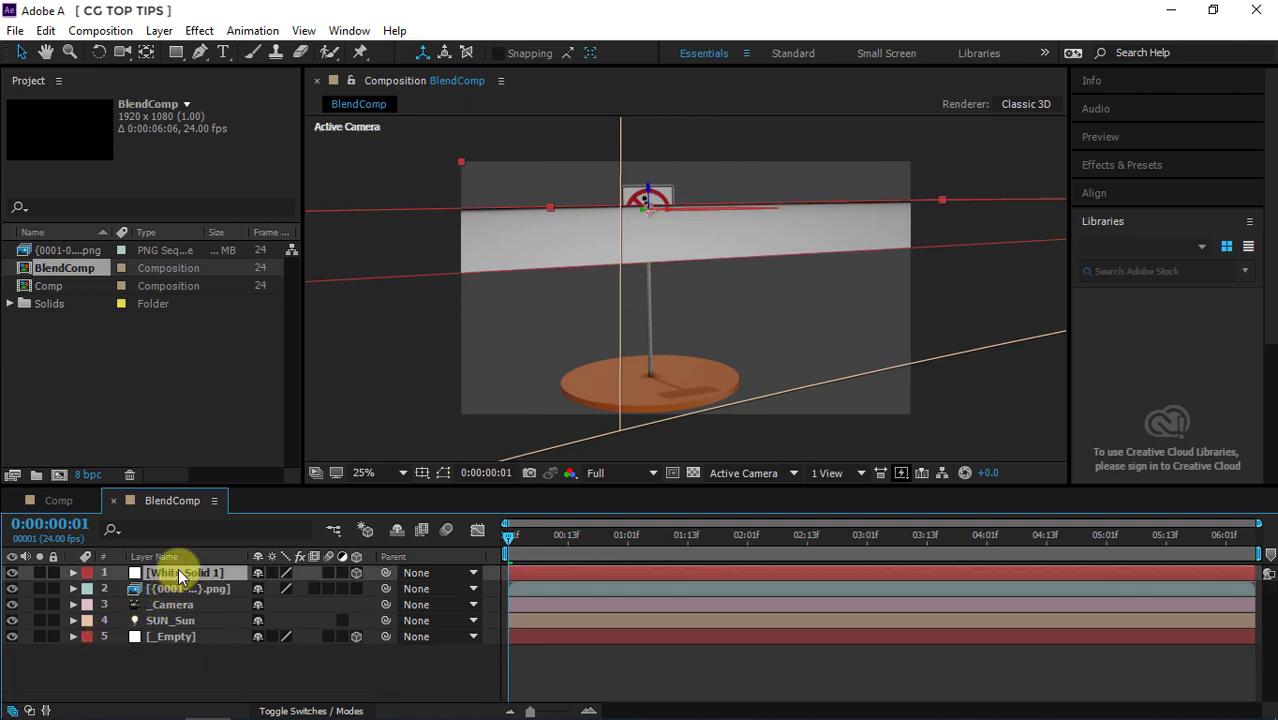
pyautogui.press('s')
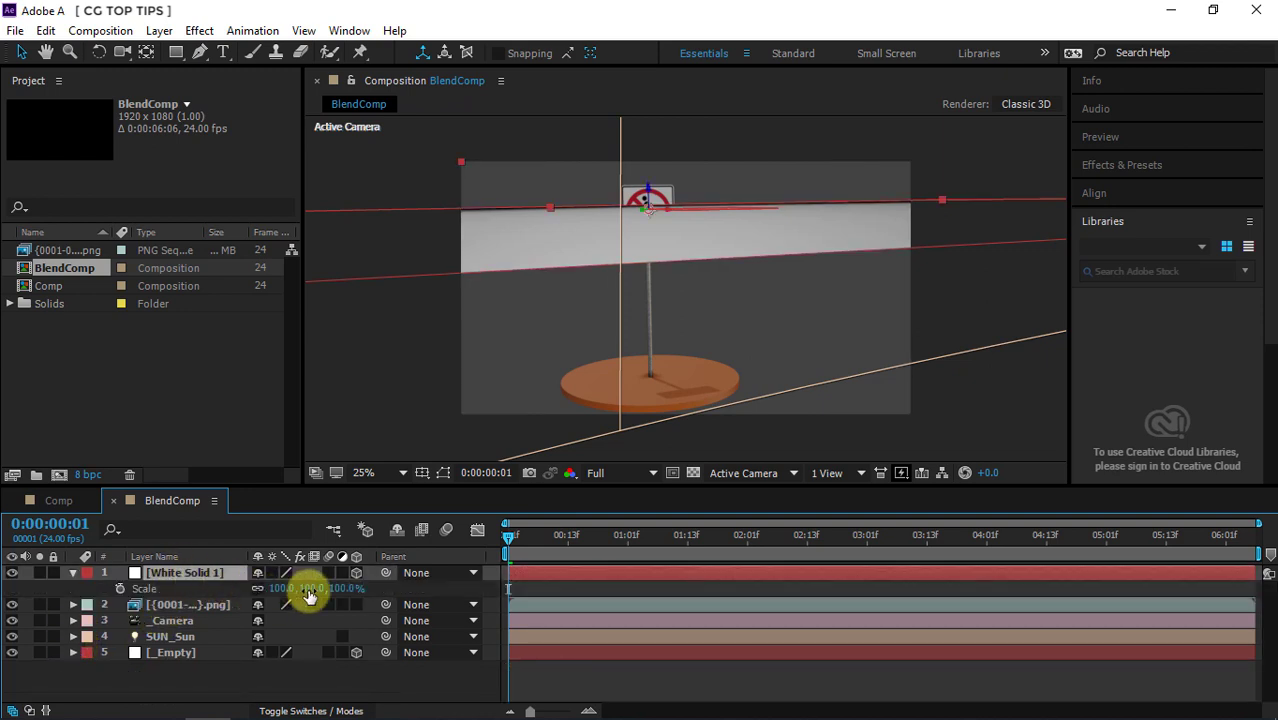
pyautogui.moveTo(305, 590); pyautogui.dragTo(221, 594)
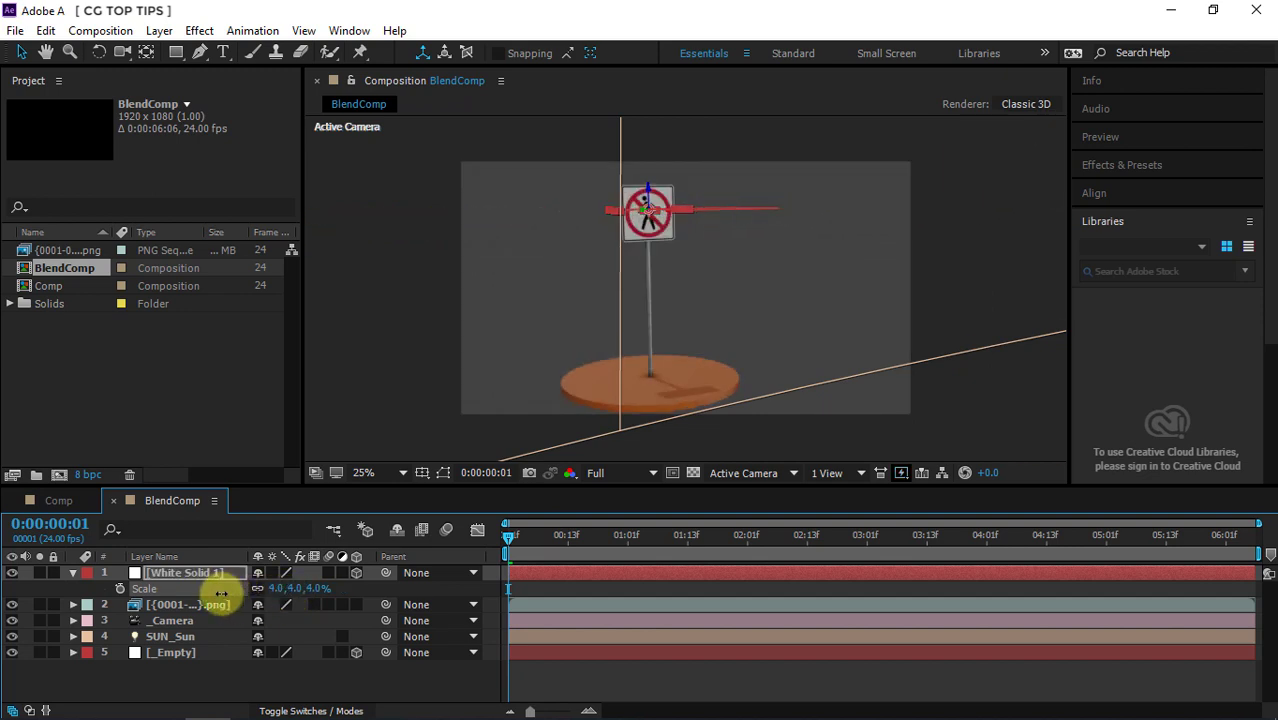
pyautogui.press('r')
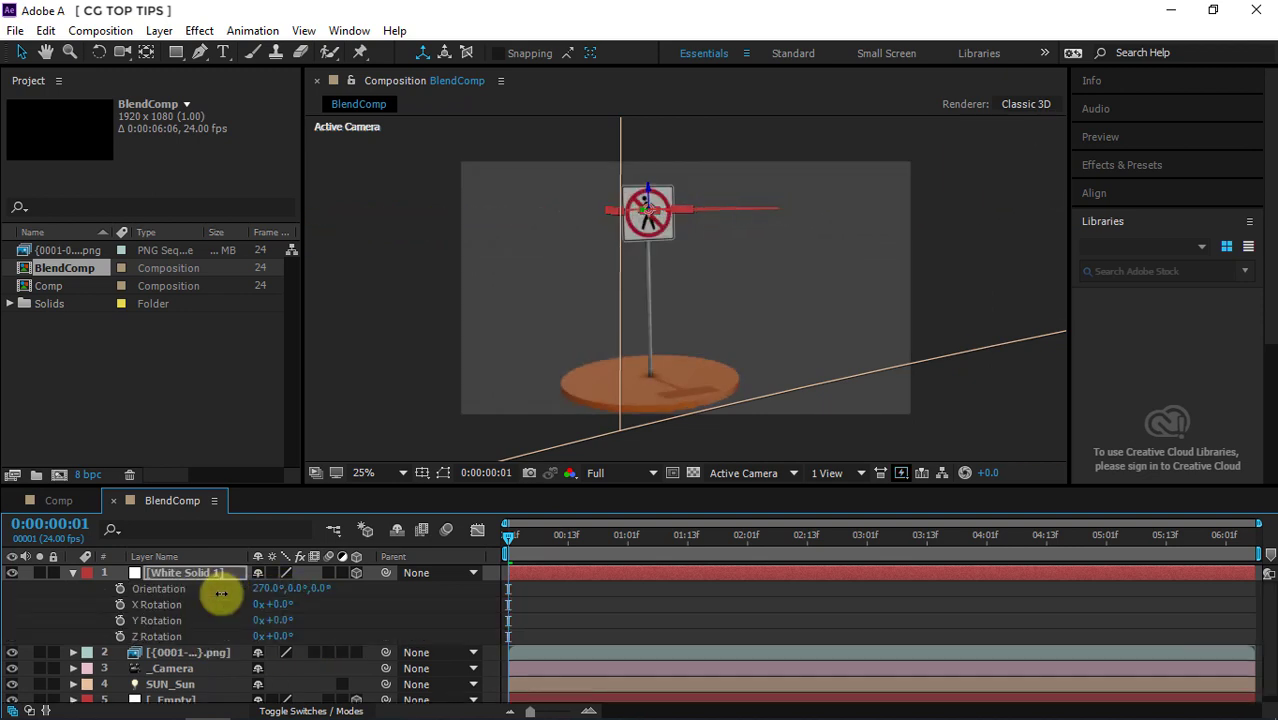
pyautogui.moveTo(275, 605); pyautogui.dragTo(378, 618)
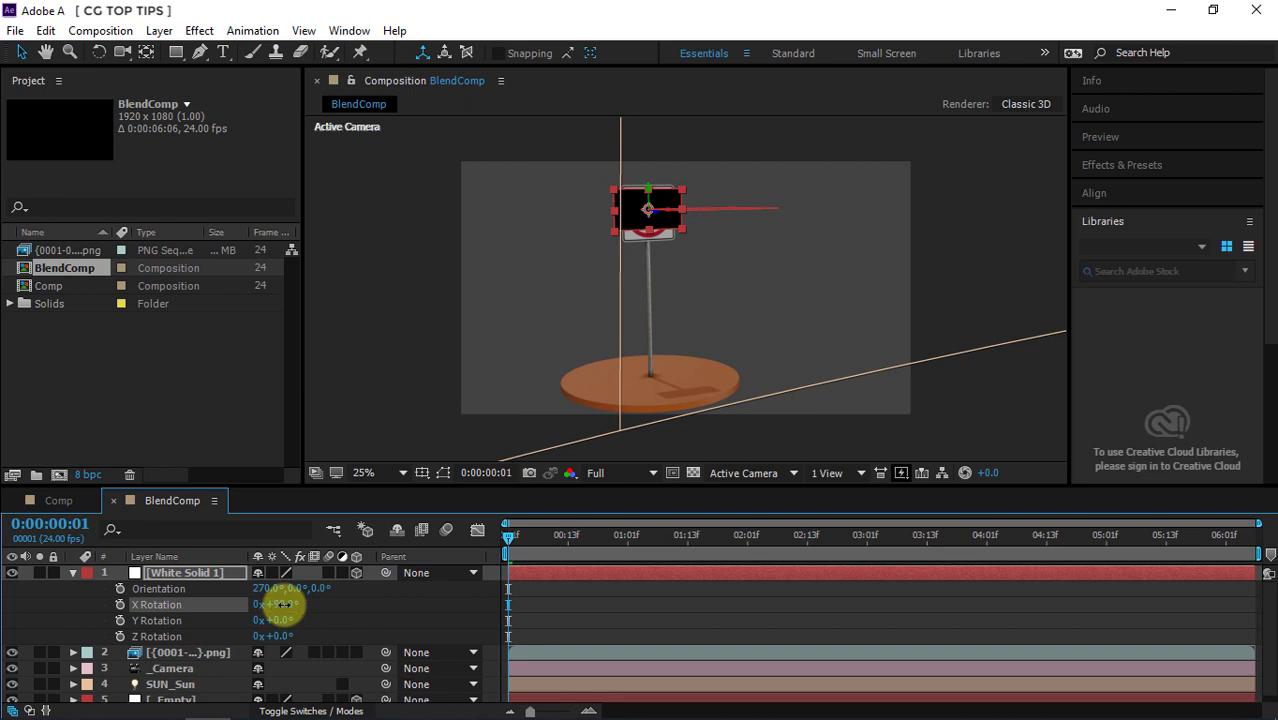
# - Resize and reposition the white solid so it fills the sign face inside the sign's border
pyautogui.scroll(4, 663, 224)
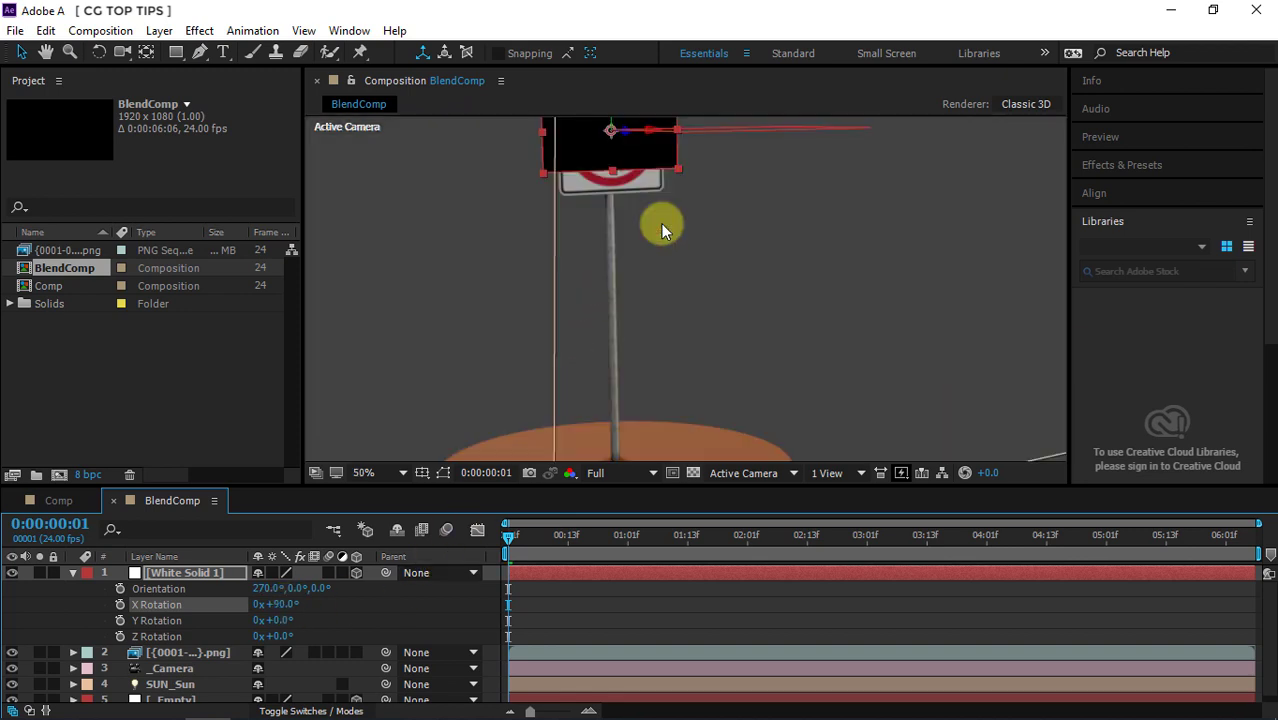
pyautogui.moveTo(690, 305); pyautogui.dragTo(759, 507, button='middle')
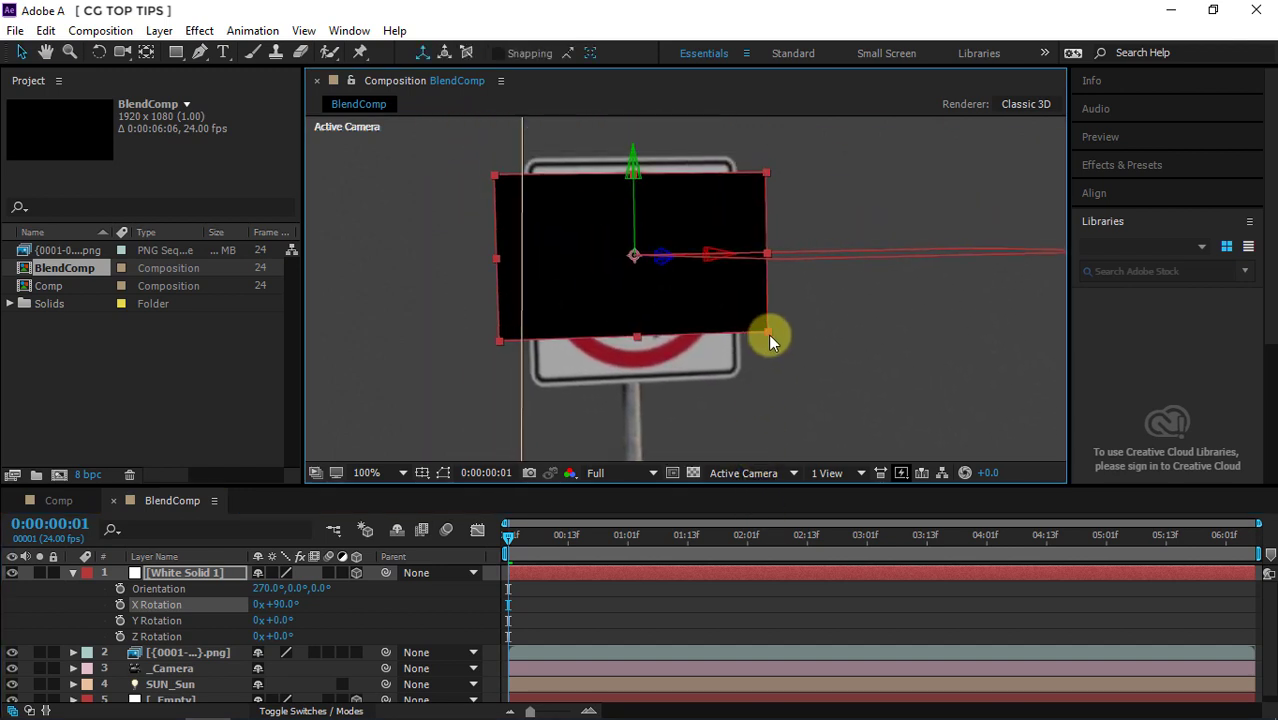
pyautogui.moveTo(765, 340); pyautogui.dragTo(727, 355)
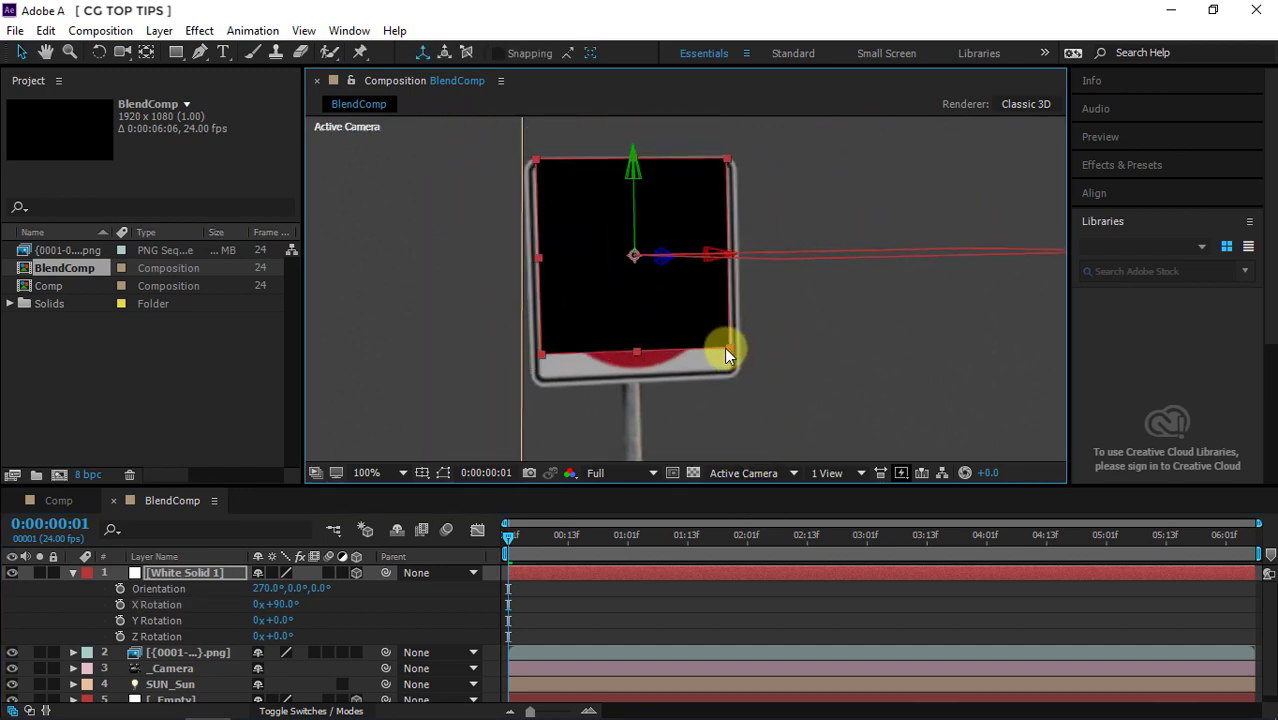
pyautogui.moveTo(633, 167); pyautogui.dragTo(658, 188)
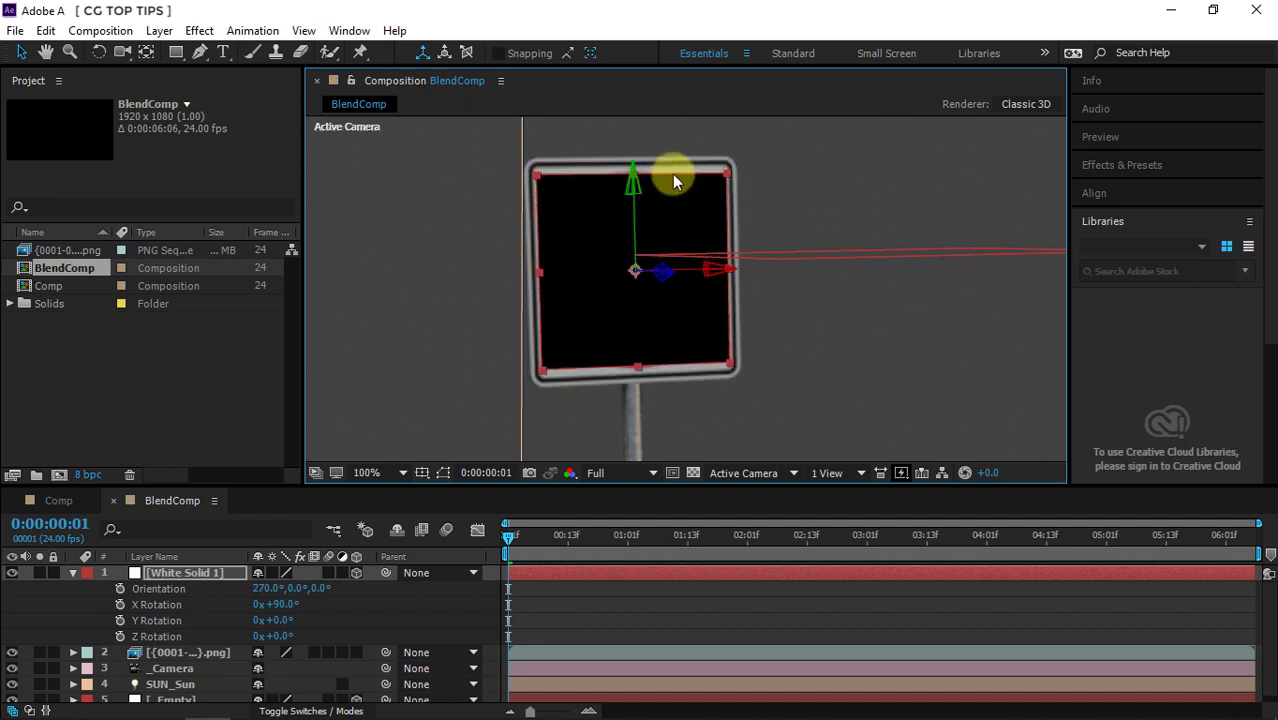
pyautogui.moveTo(640, 373); pyautogui.dragTo(642, 377)
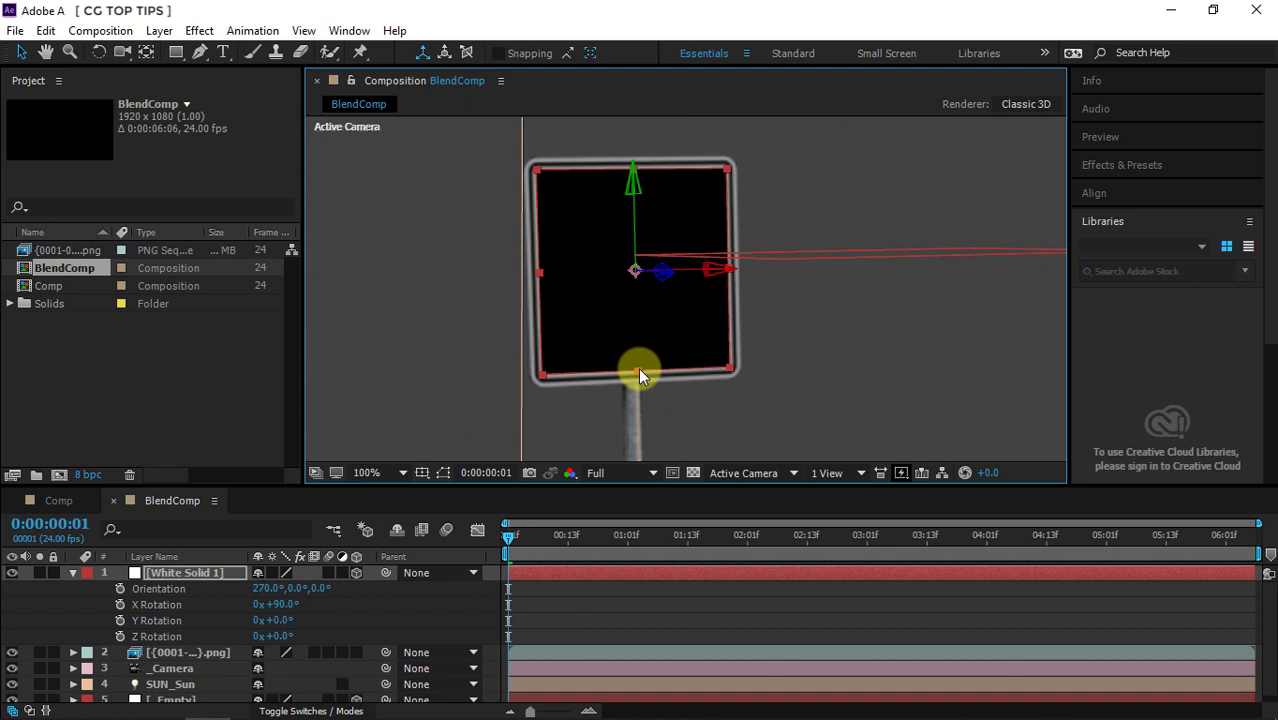
# - Hide the layer controls with the whole frame fitted in the viewer and play a preview of BlendComp
pyautogui.click(393, 471)
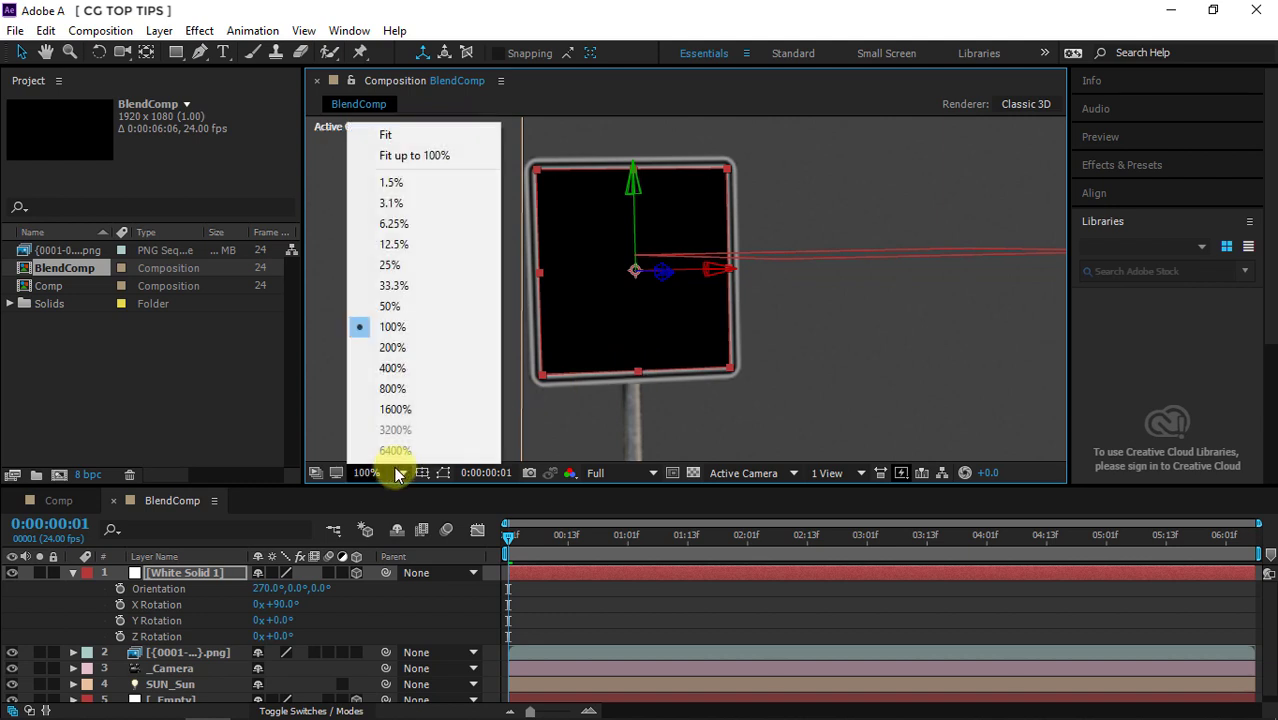
pyautogui.click(400, 138)
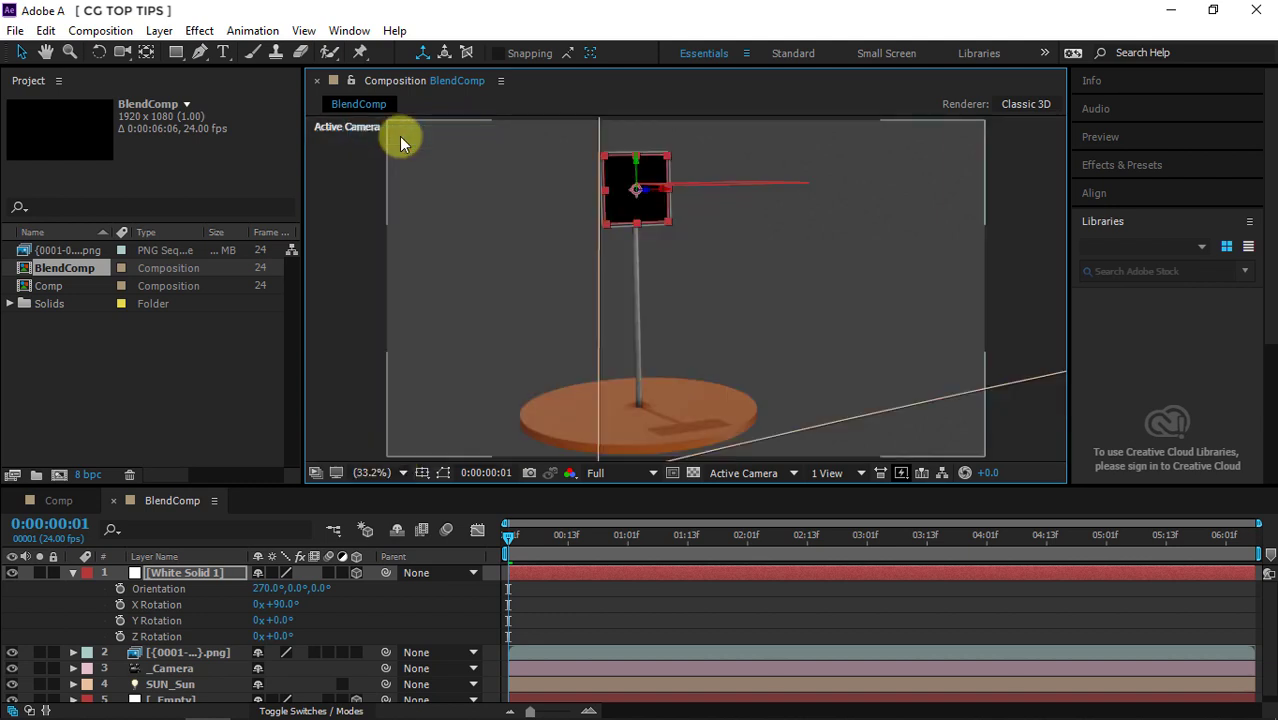
pyautogui.click(306, 31)
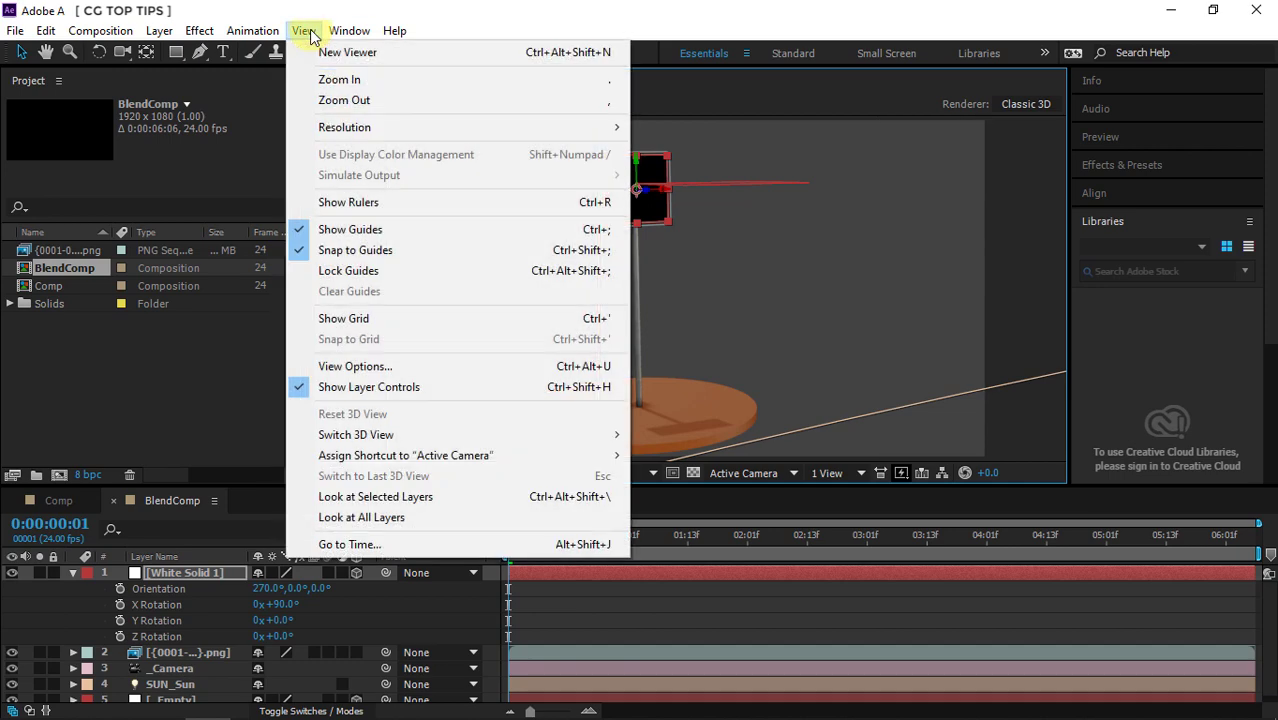
pyautogui.click(366, 389)
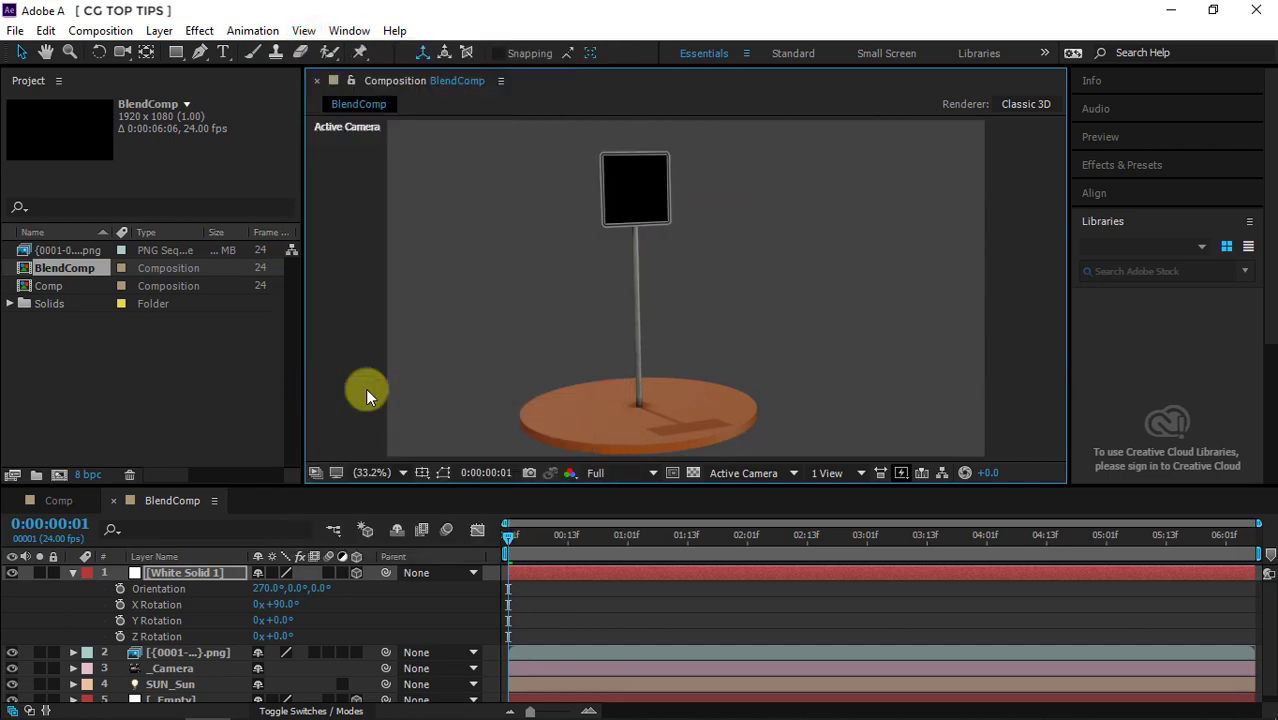
pyautogui.press('space')
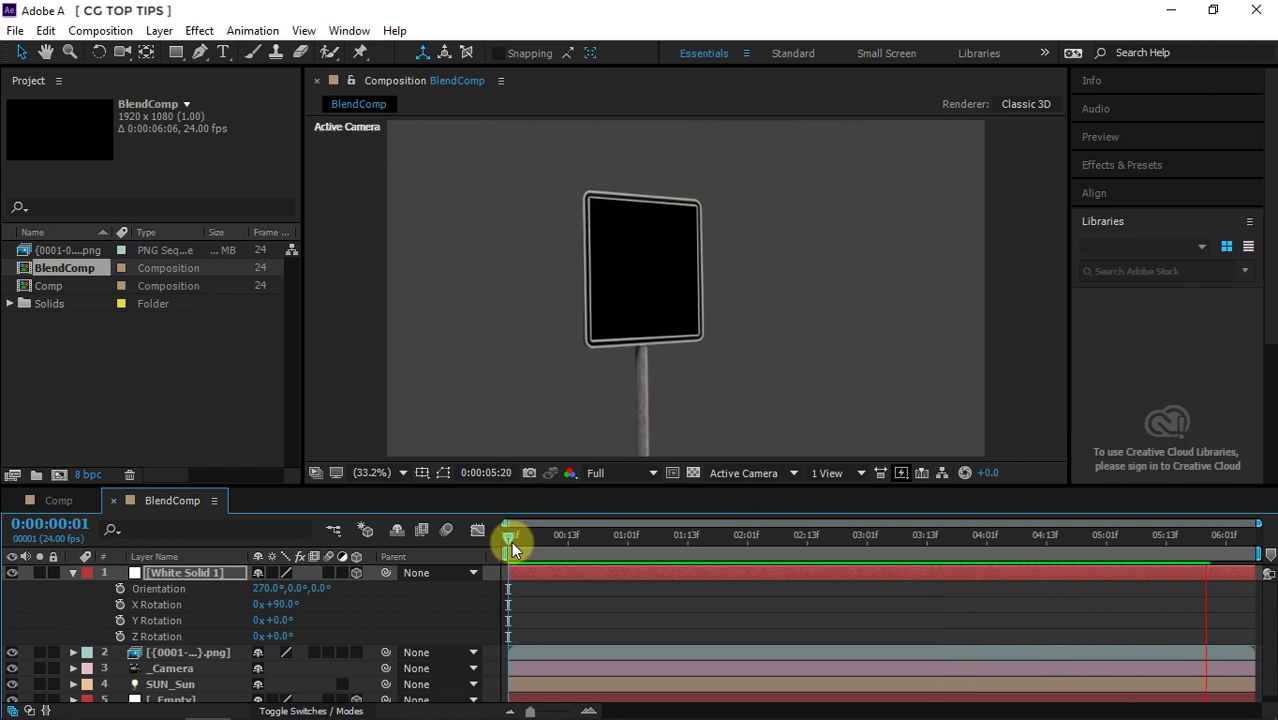
# - Import CG-Logo.png from the Logo folder as footage, not as a PNG sequence
pyautogui.doubleClick(122, 394)
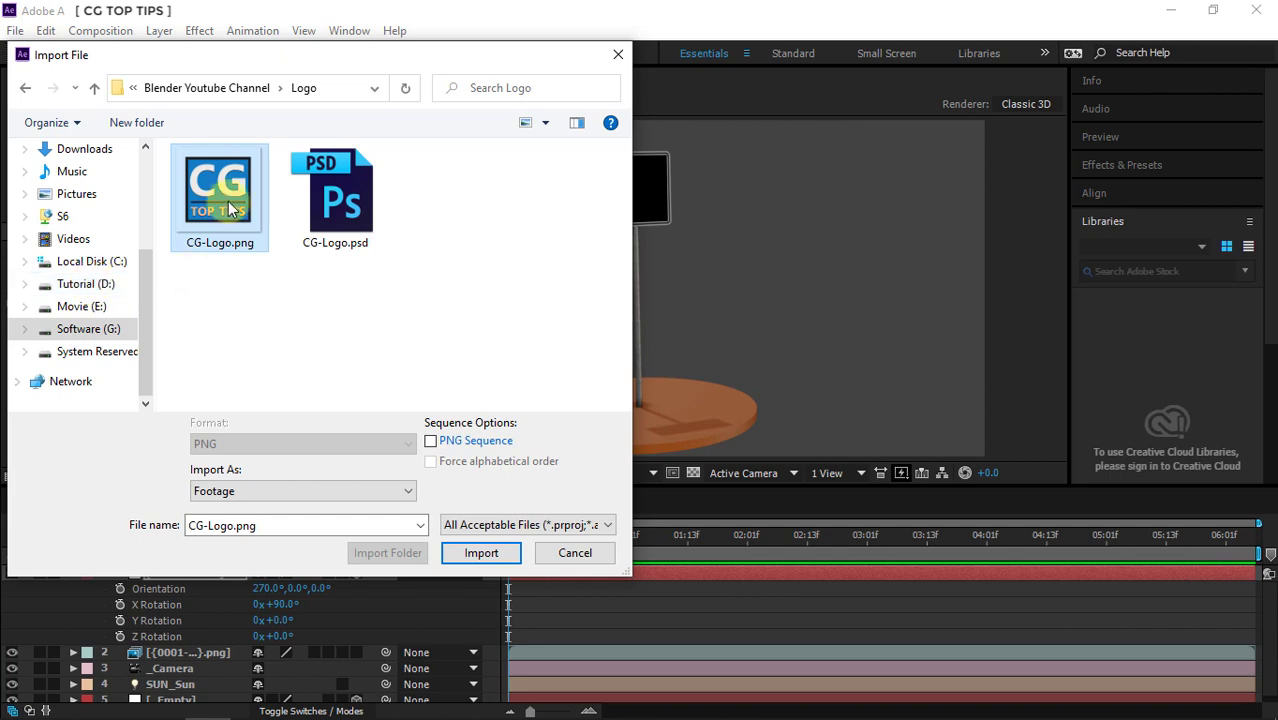
pyautogui.click(482, 556)
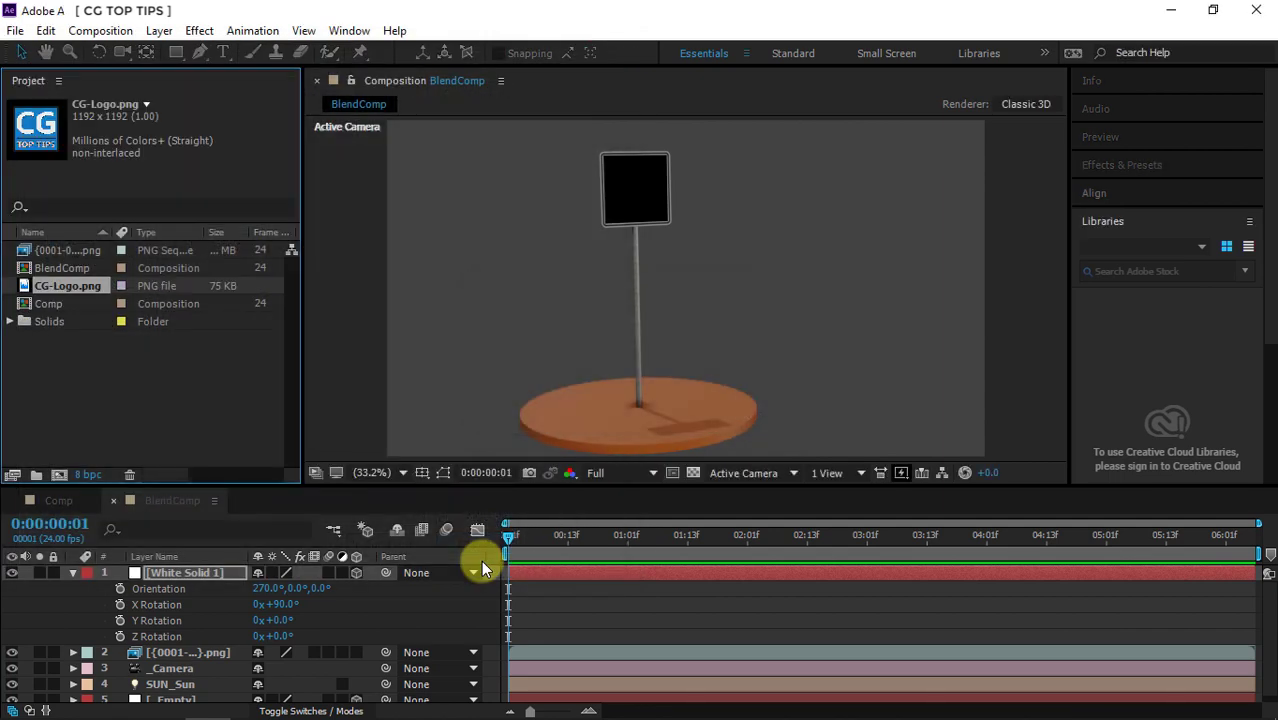
# - Pre-compose the white solid layer as White Solid 1 Comp 1, leaving all attributes in BlendComp
pyautogui.click(72, 573)
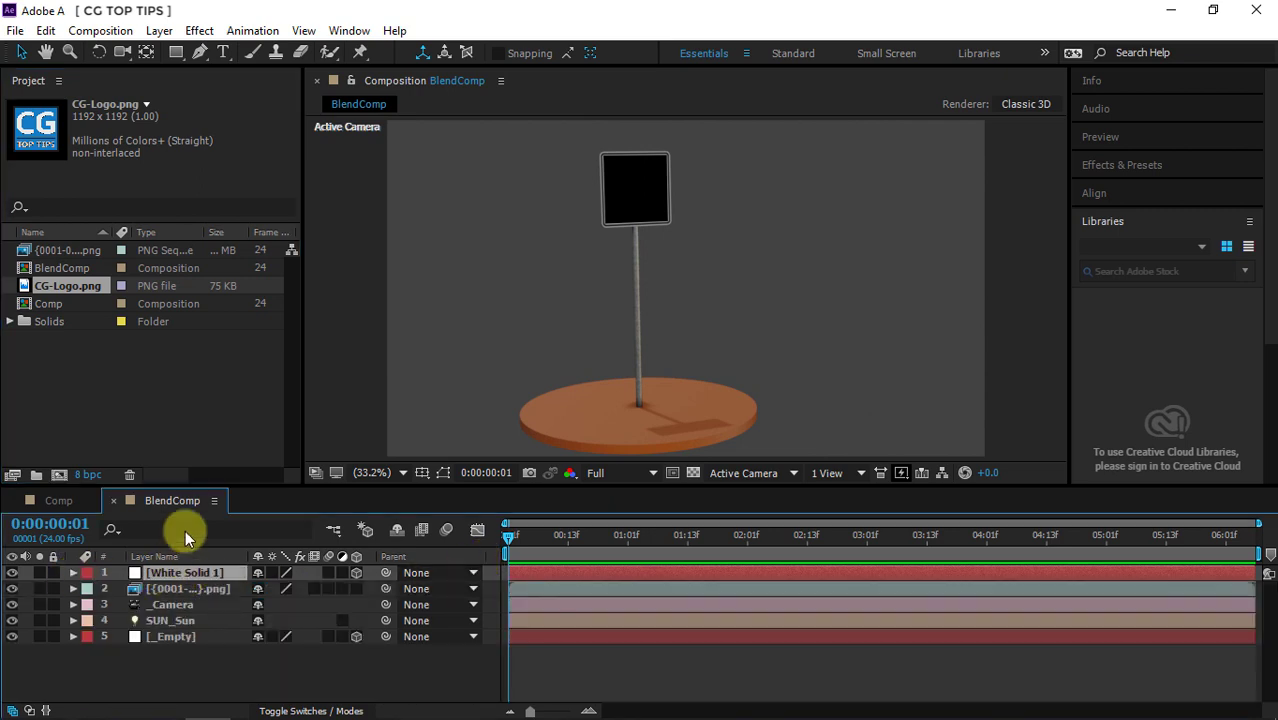
pyautogui.click(160, 32)
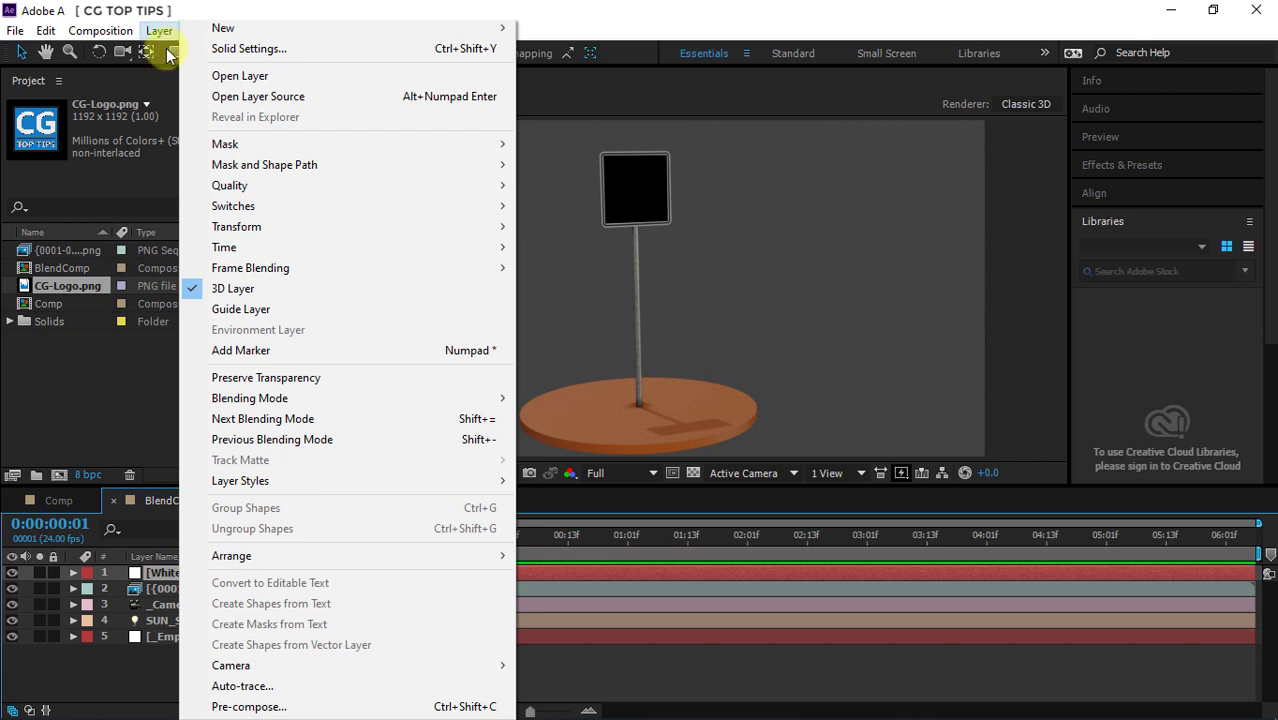
pyautogui.click(294, 706)
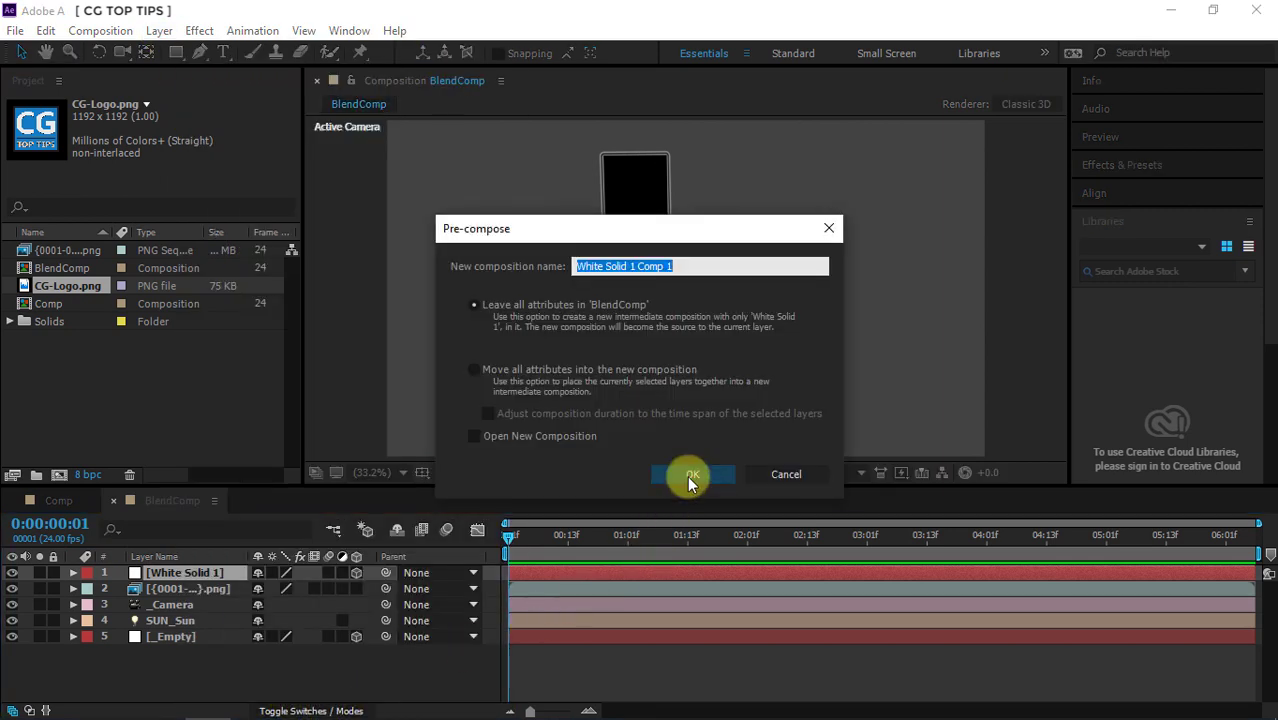
pyautogui.click(687, 475)
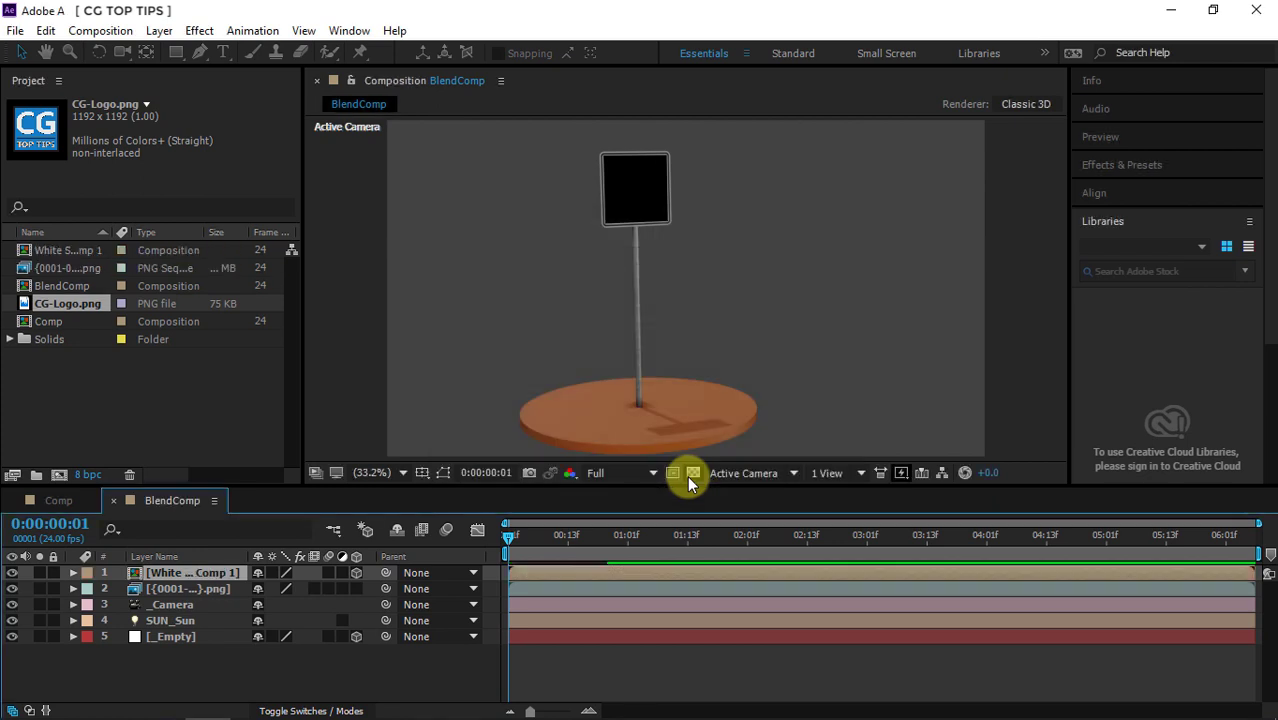
# - Place CG-Logo.png above the white solid inside White Solid 1 Comp 1
pyautogui.doubleClick(193, 572)
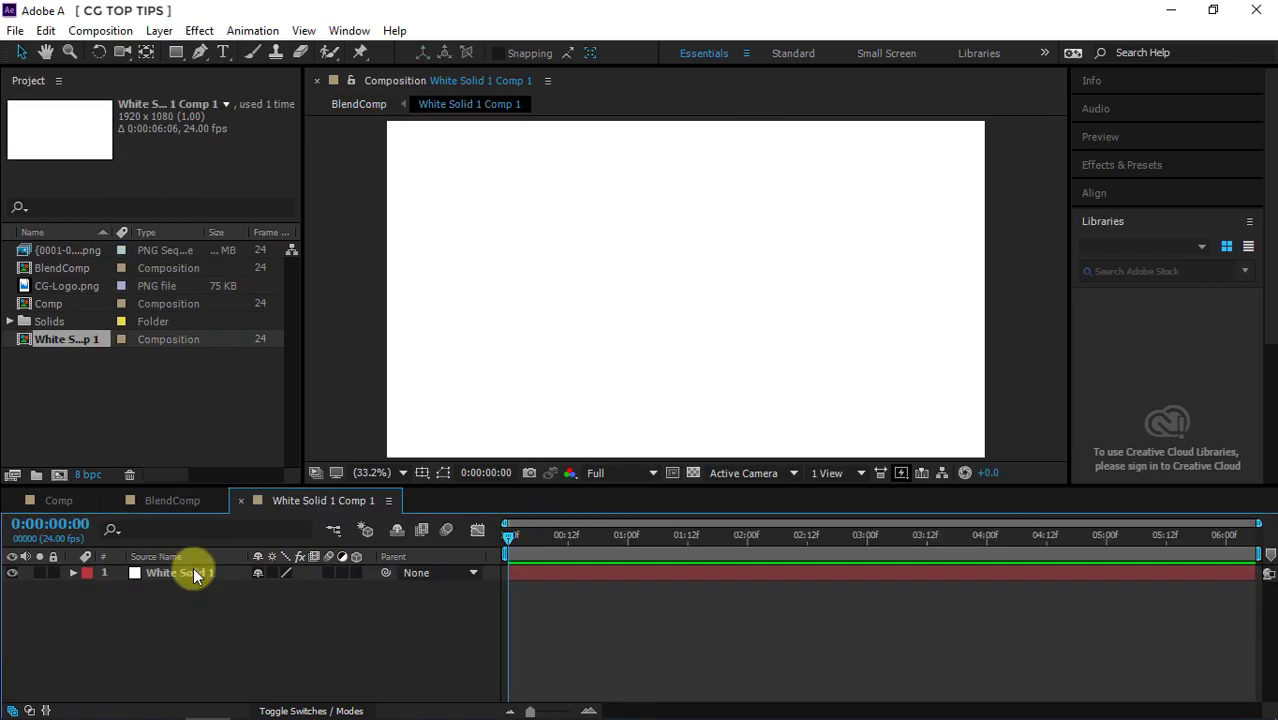
pyautogui.click(62, 288)
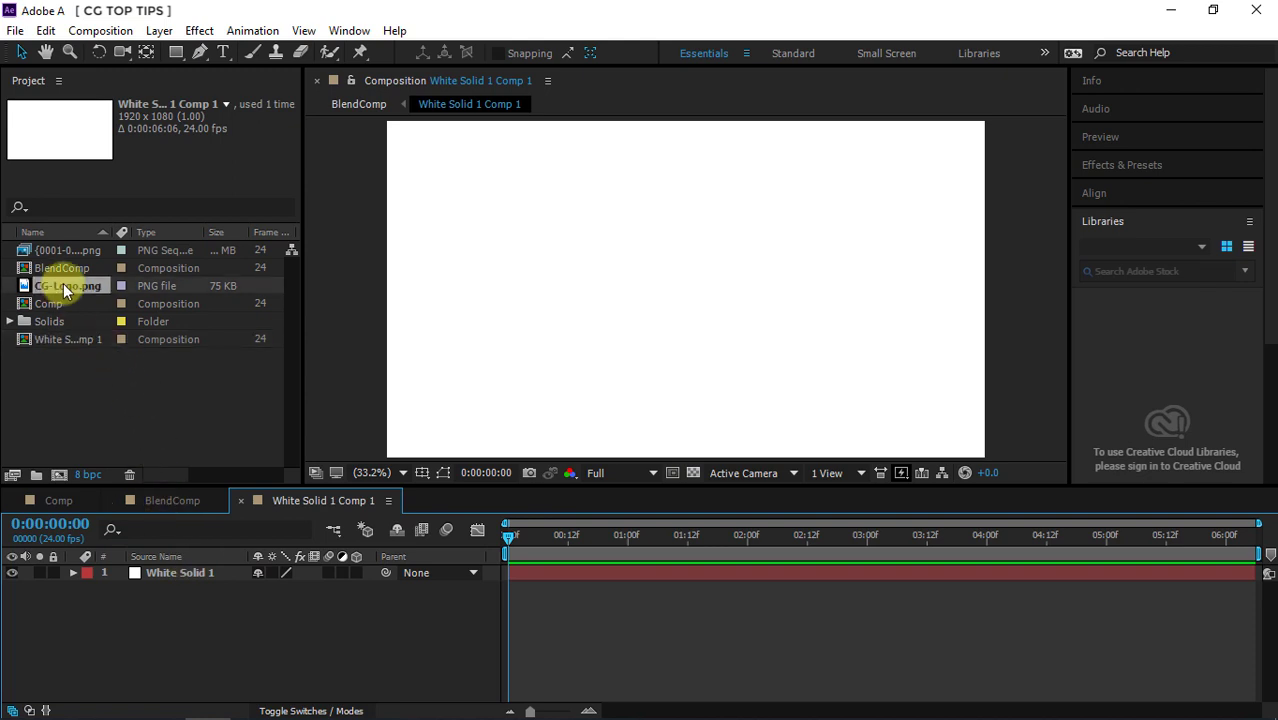
pyautogui.moveTo(65, 290); pyautogui.dragTo(185, 573)
pyautogui.press(',')
pyautogui.press(',')
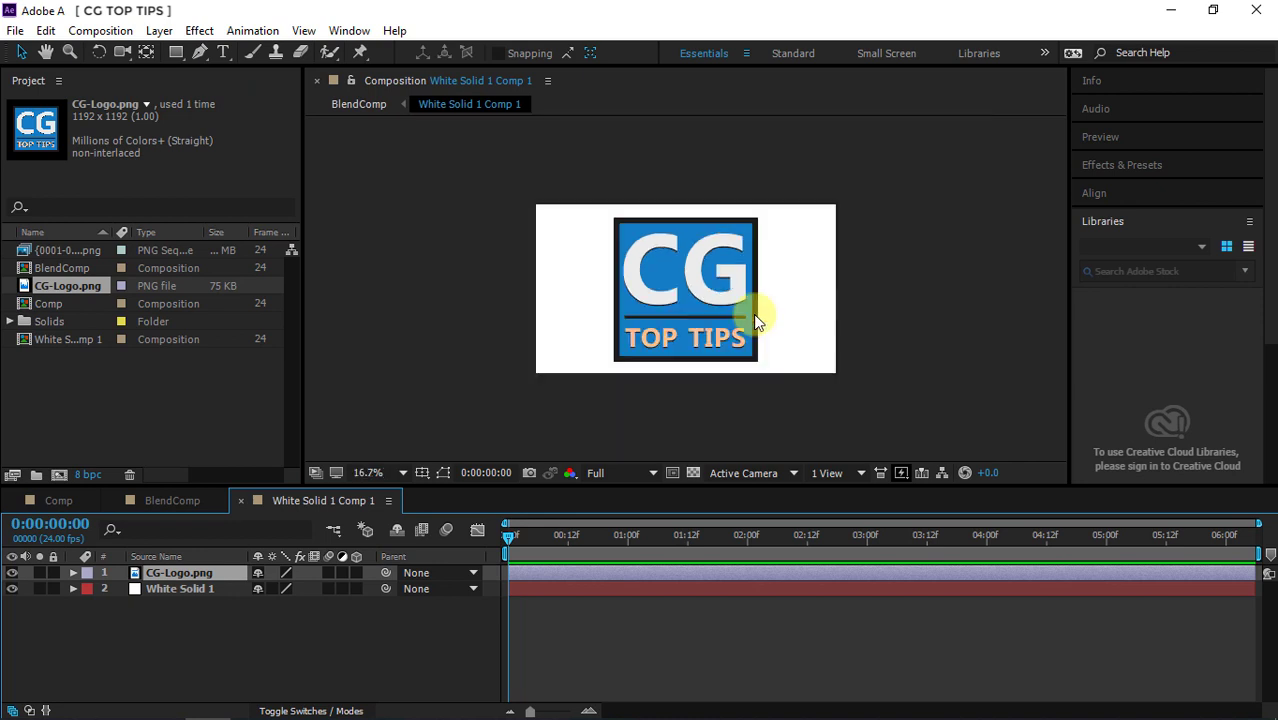
# - Change the SUN_Sun light in BlendComp to the Ambient type and play a preview of the result
pyautogui.click(190, 505)
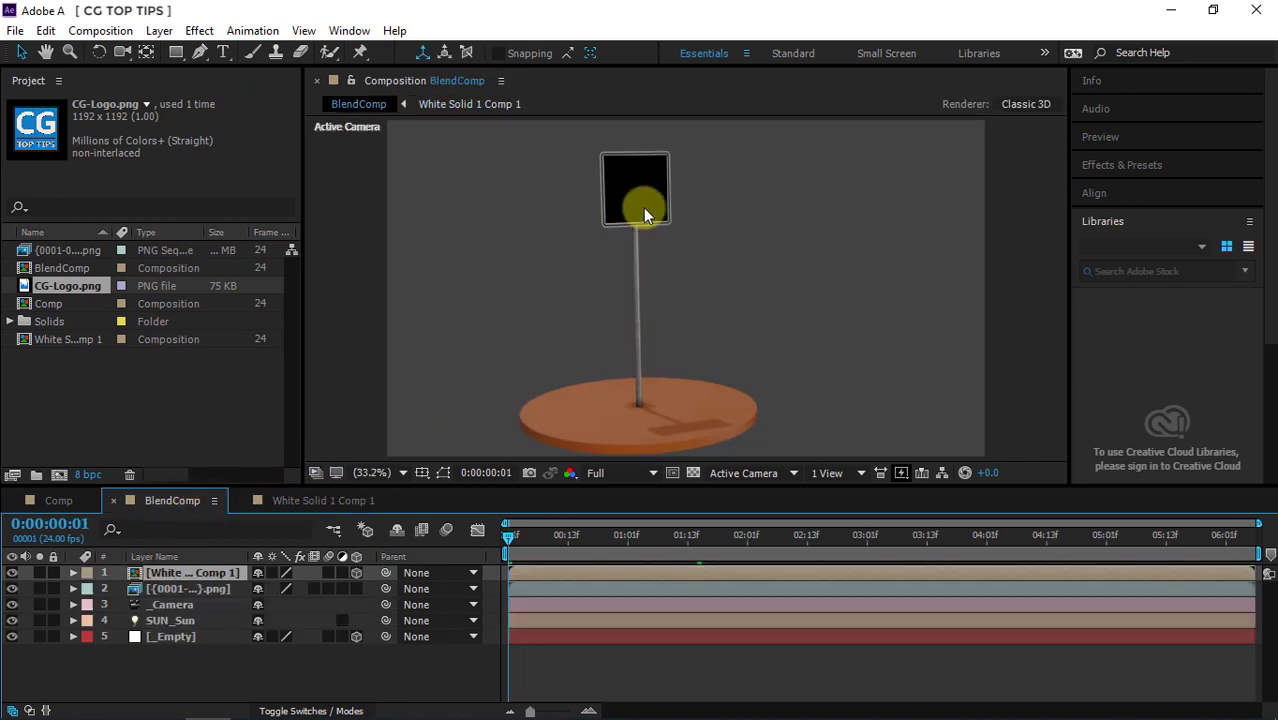
pyautogui.click(185, 621)
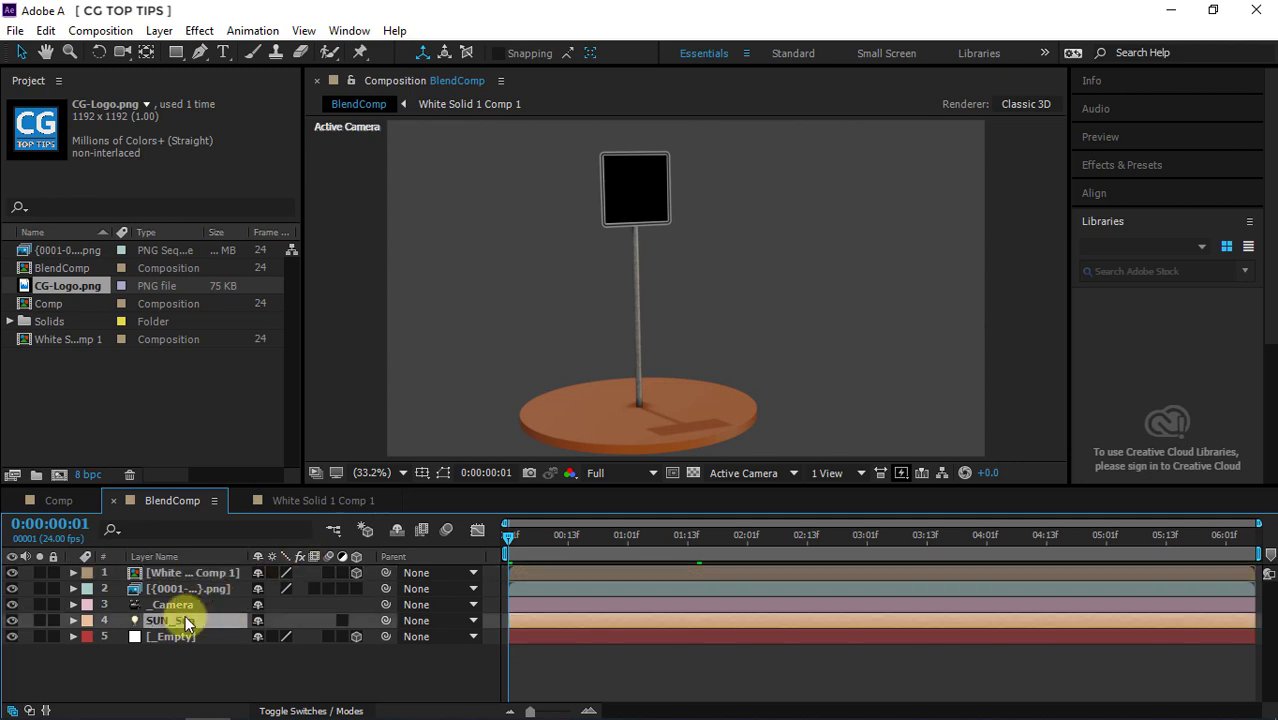
pyautogui.click(73, 620)
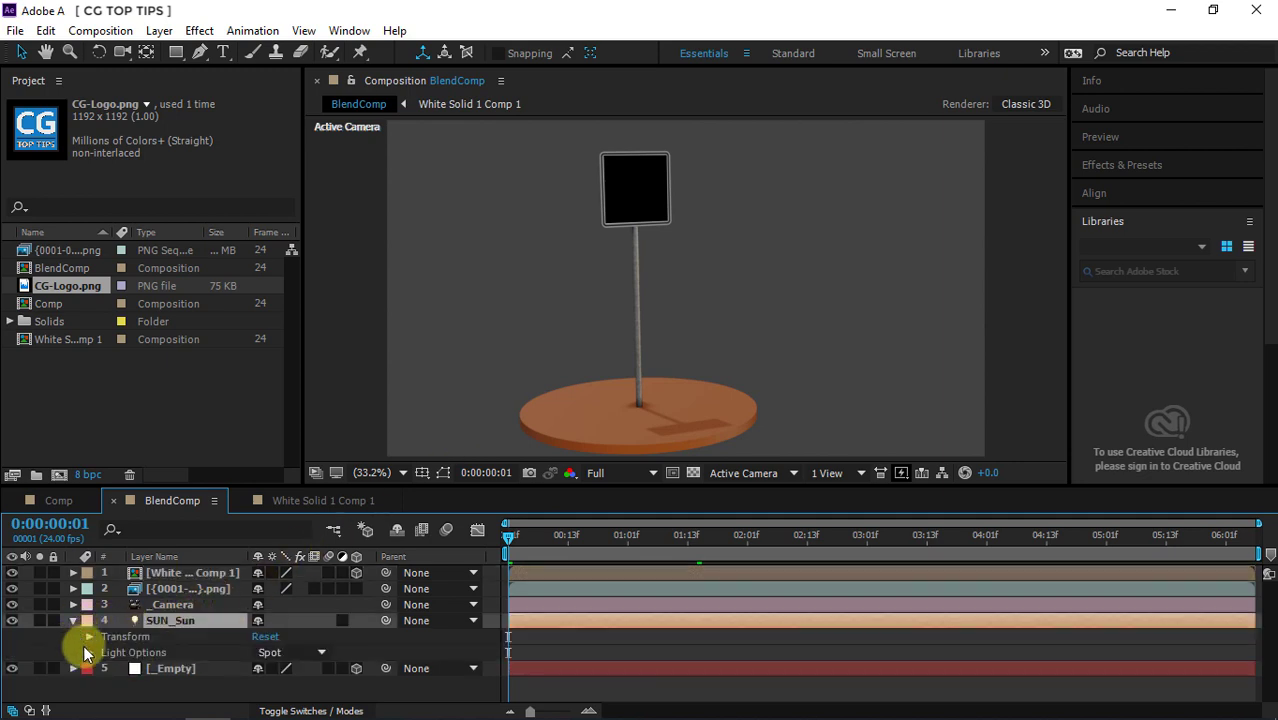
pyautogui.click(89, 652)
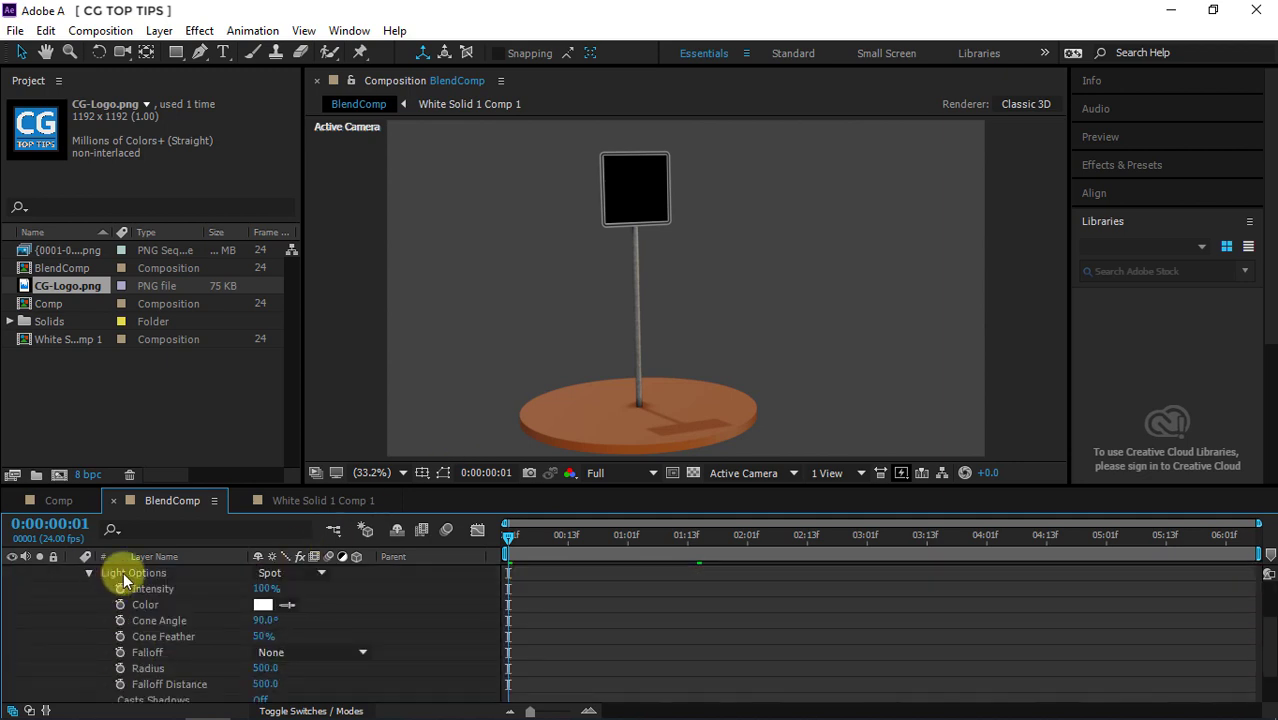
pyautogui.click(292, 574)
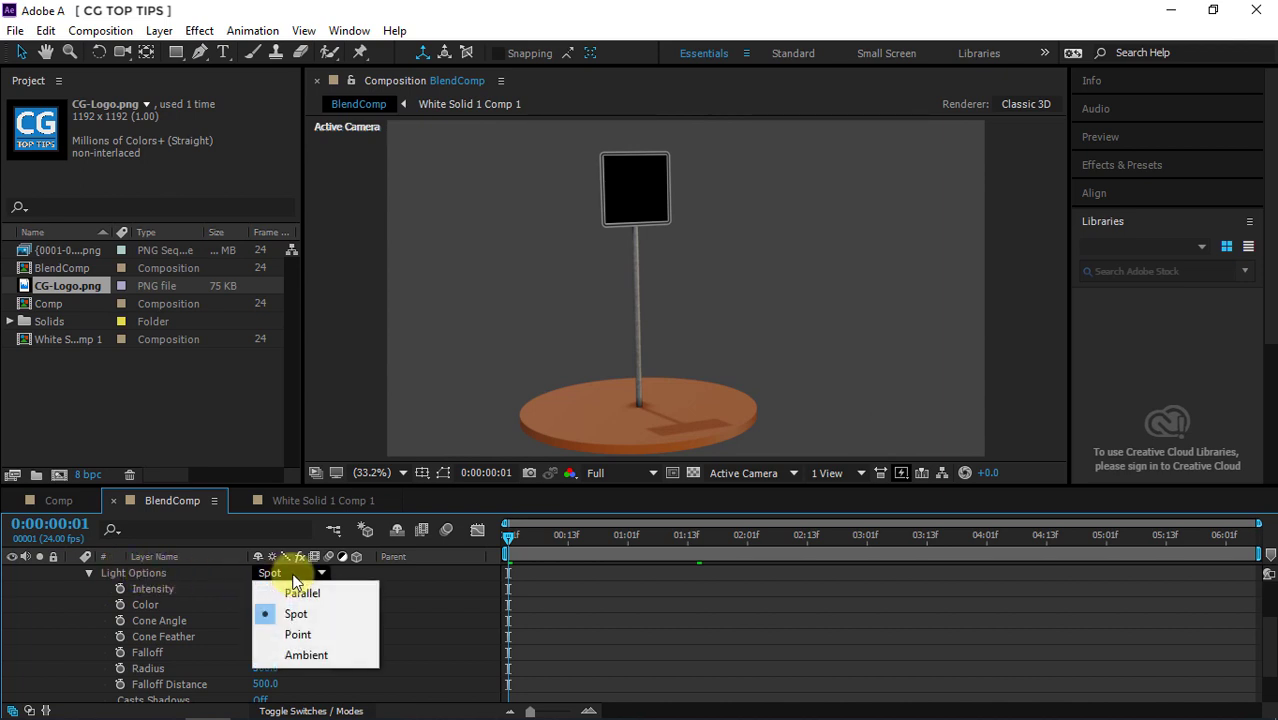
pyautogui.click(306, 655)
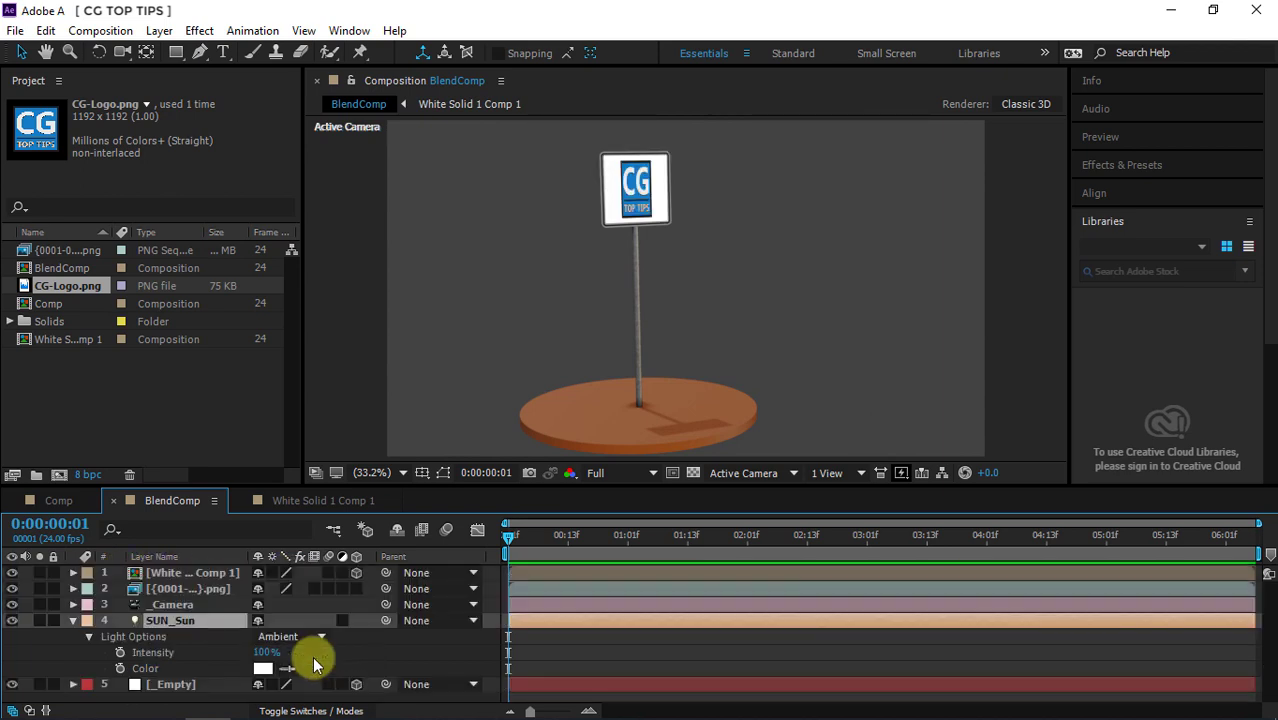
pyautogui.click(74, 620)
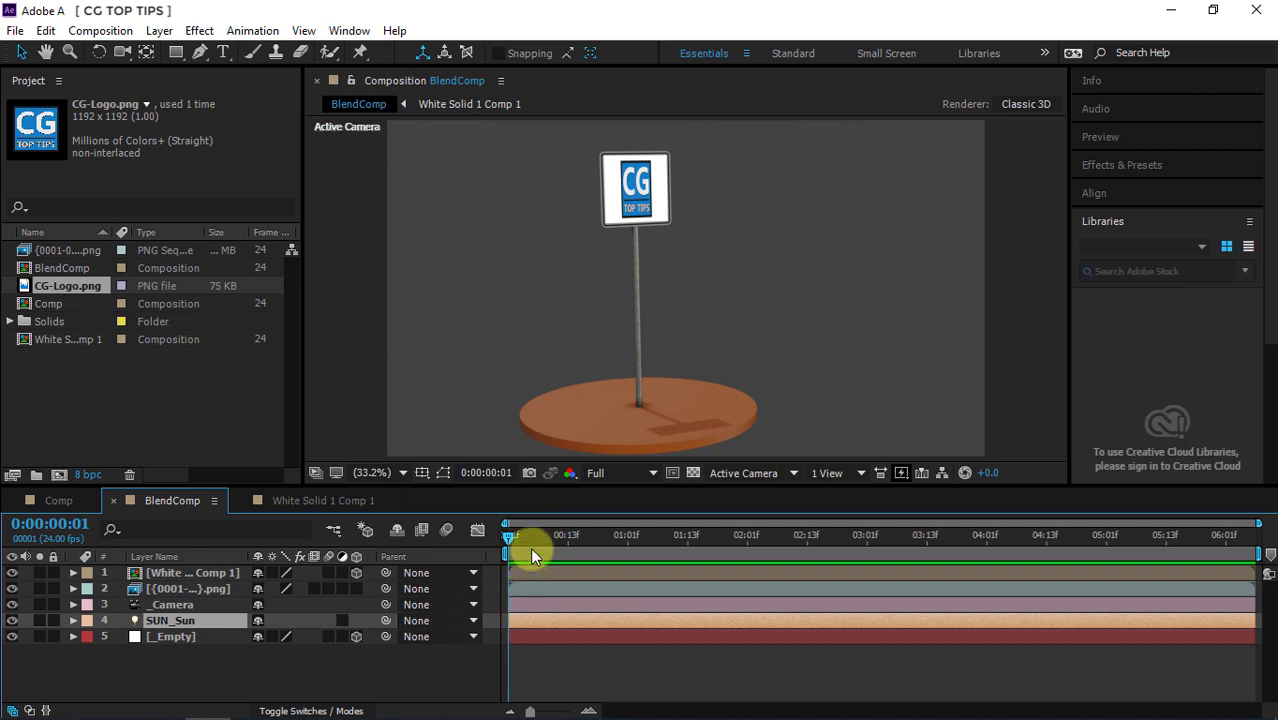
pyautogui.press('space')
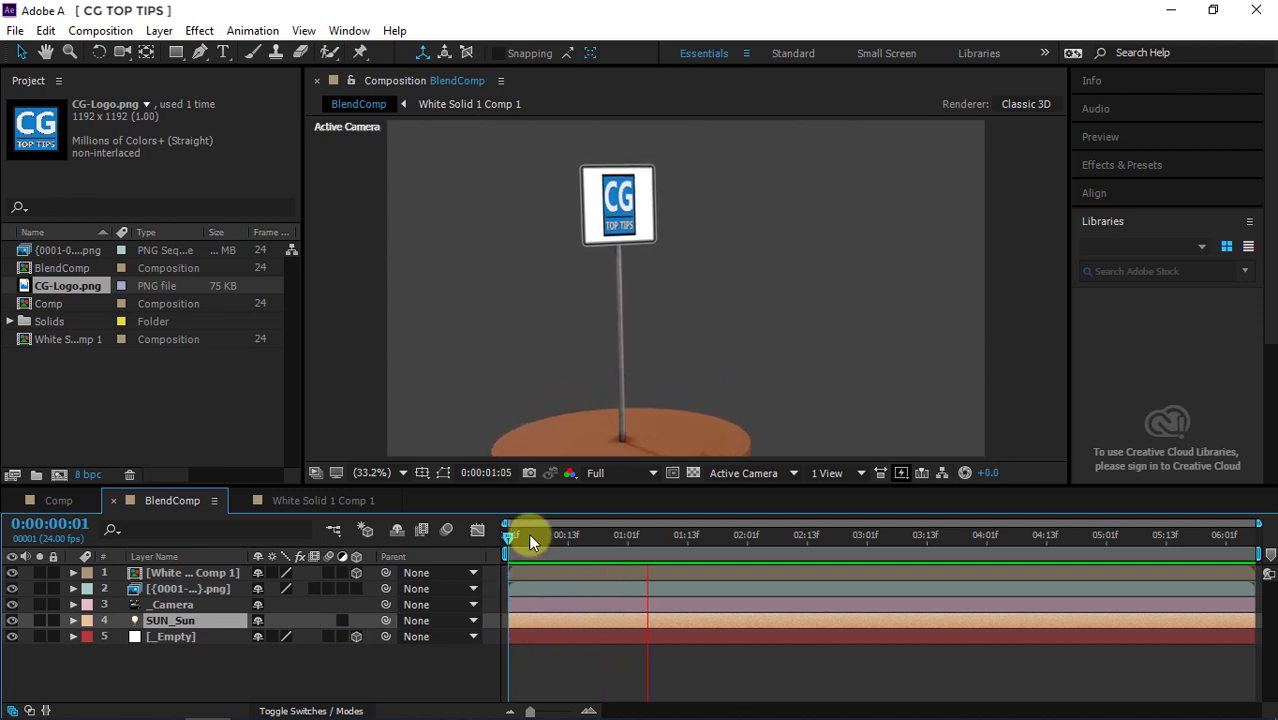